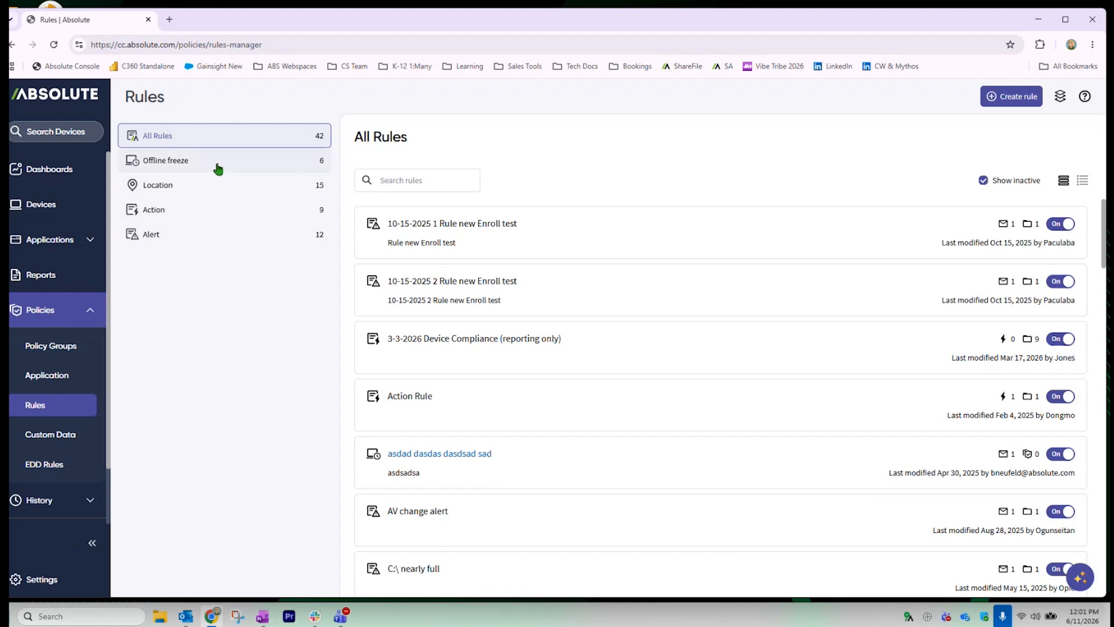
Start a new rule of type 'Freeze if offline for too long'
{"action": "left_click", "coordinate": [1012, 95]}
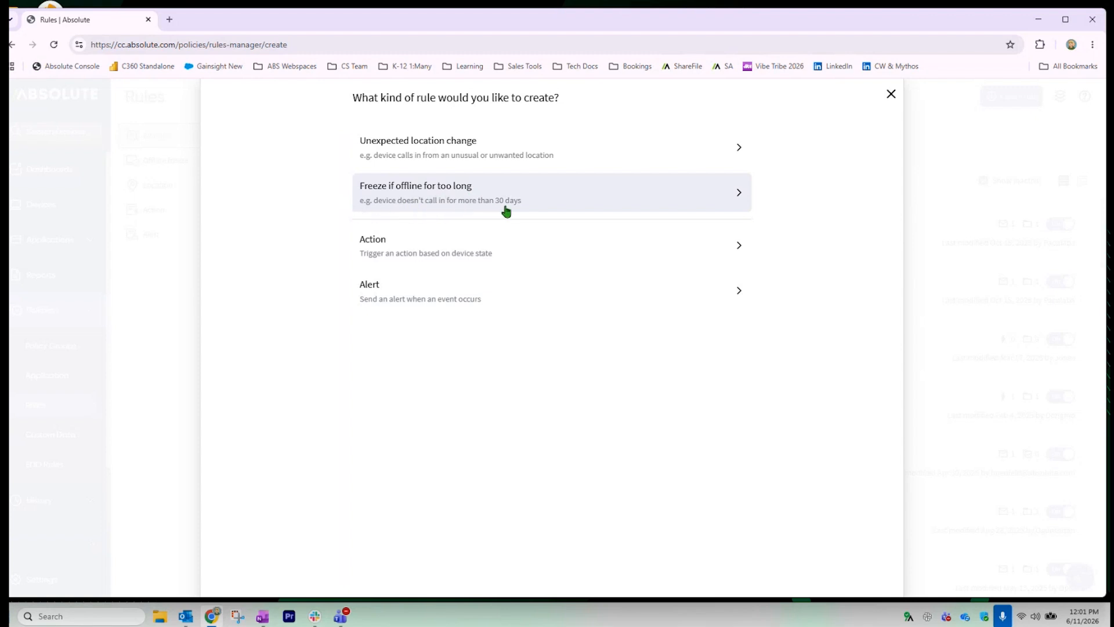
{"action": "left_click", "coordinate": [563, 202]}
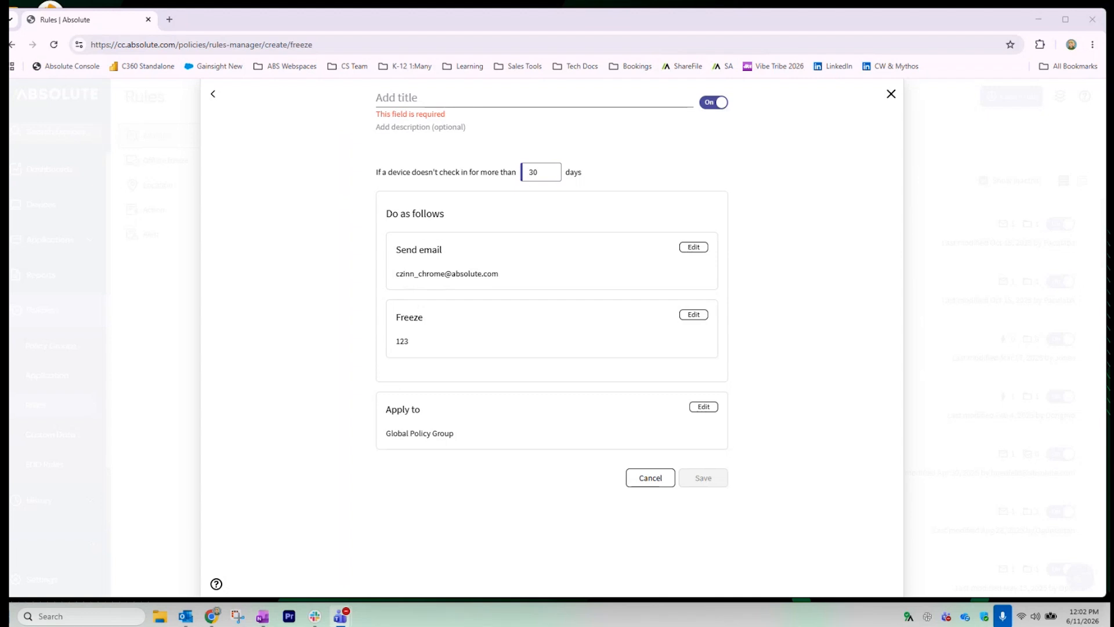
Set the offline threshold to 180 days and title the rule 'Offline >180 Days'
{"action": "double_click", "coordinate": [541, 172]}
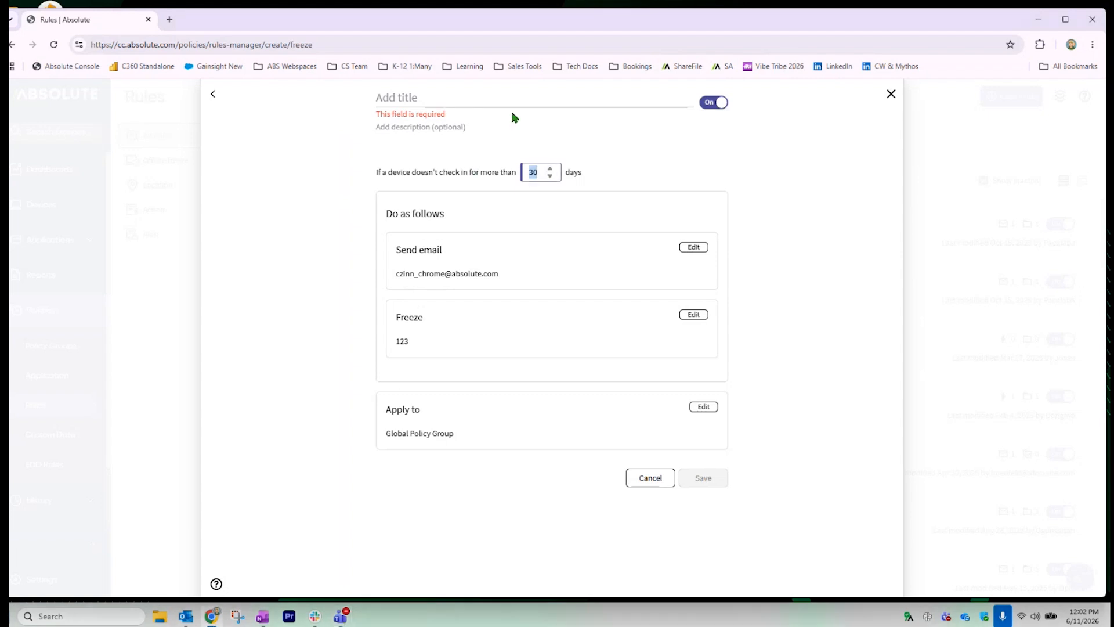
{"action": "type", "text": "180"}
{"action": "key", "text": "Tab"}
{"action": "left_click", "coordinate": [403, 94]}
{"action": "type", "text": "Of"}
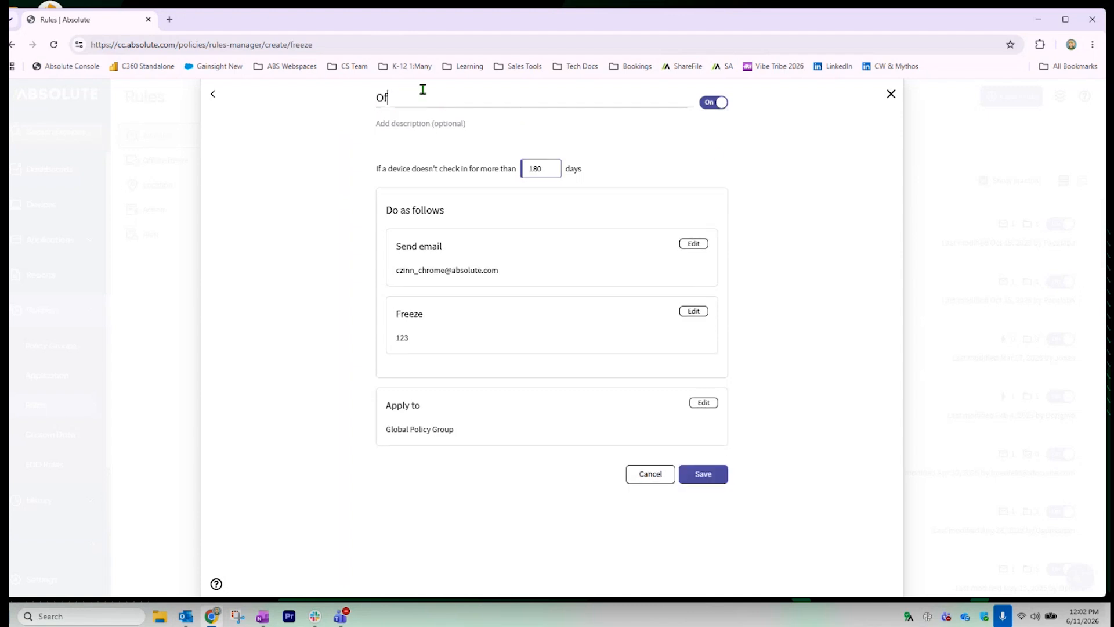
{"action": "type", "text": "fline >180 Days"}
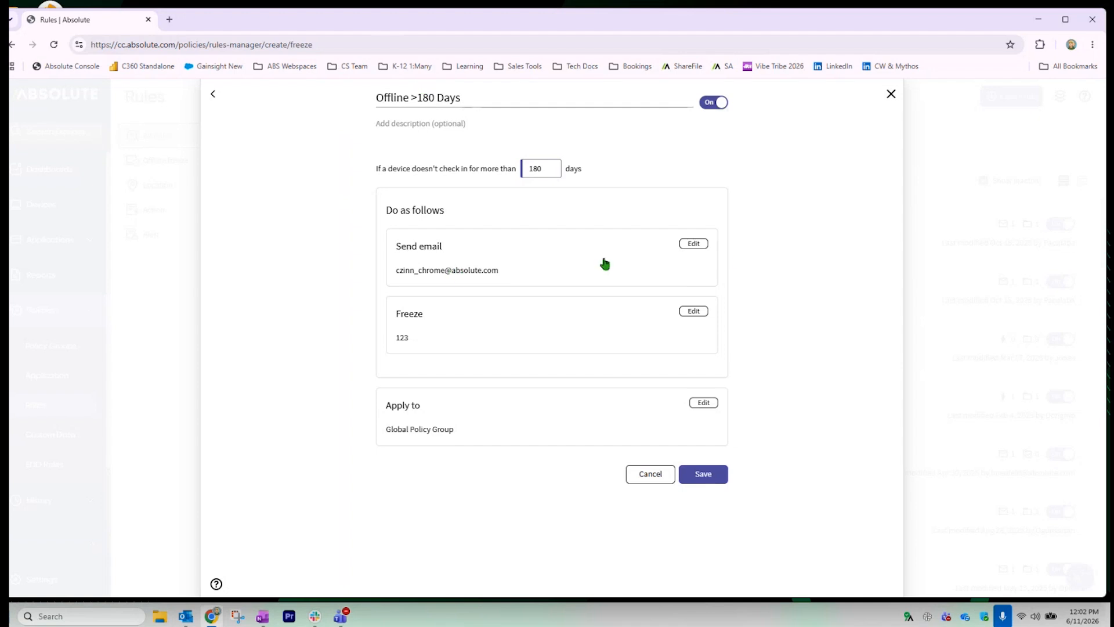
Make the IT distribution-list address the only email recipient, removing the original address
{"action": "left_click", "coordinate": [693, 245]}
{"action": "left_click", "coordinate": [572, 270]}
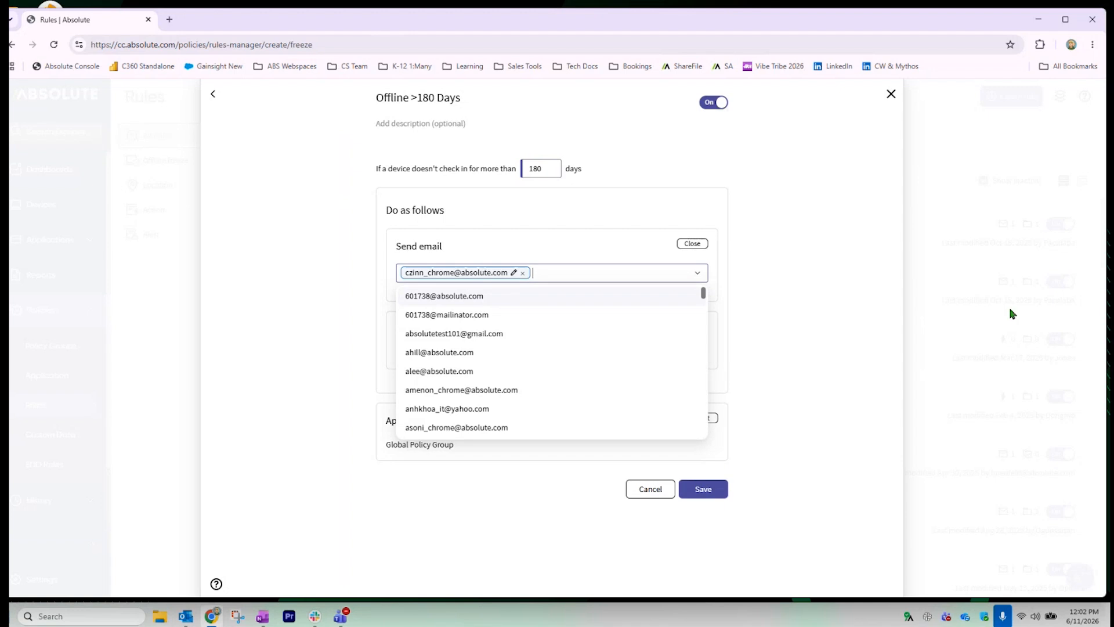
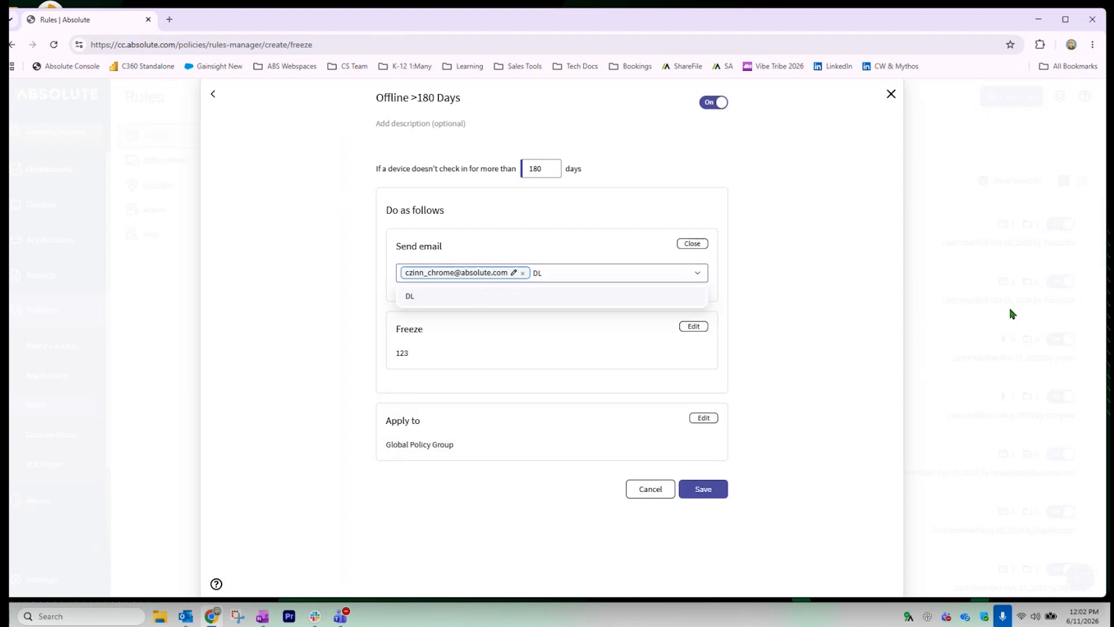
{"action": "key", "text": "Return"}
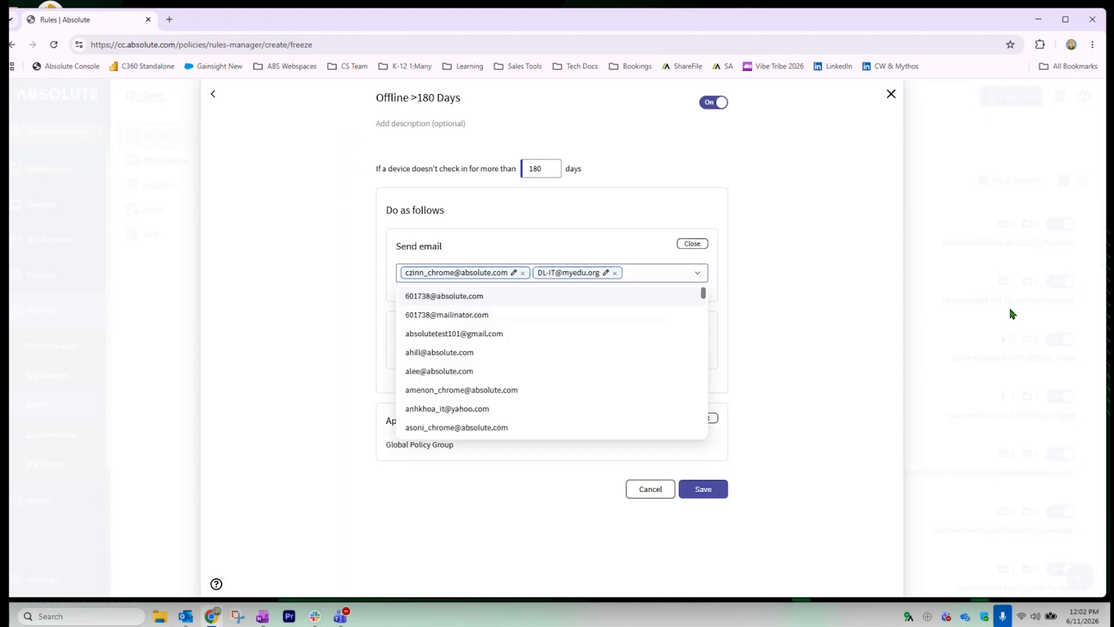
{"action": "left_click", "coordinate": [838, 332]}
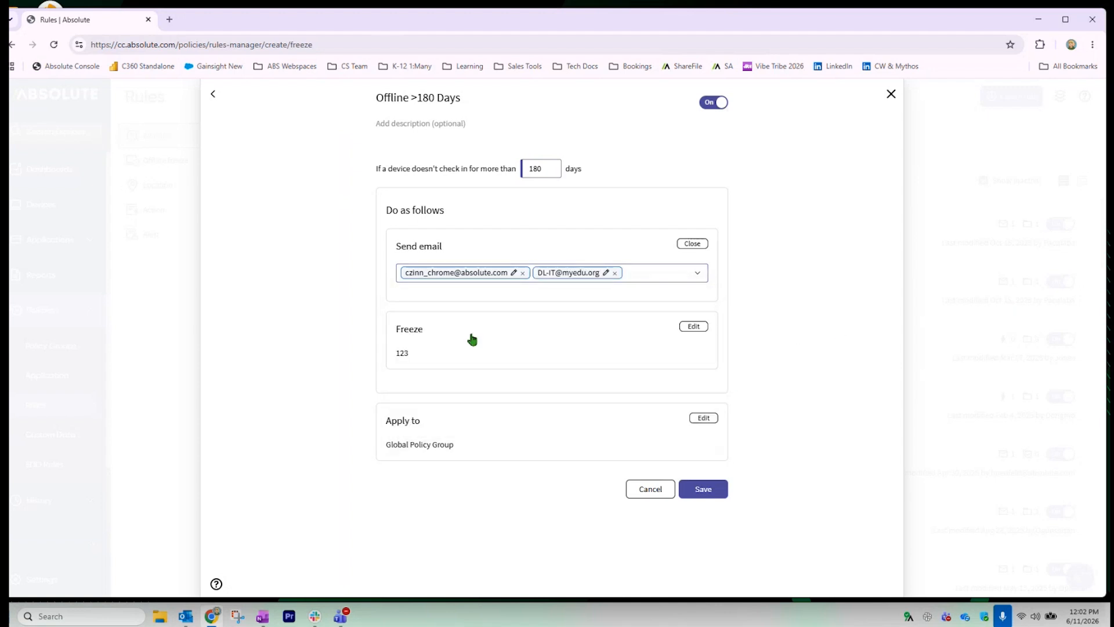
{"action": "left_click", "coordinate": [522, 273]}
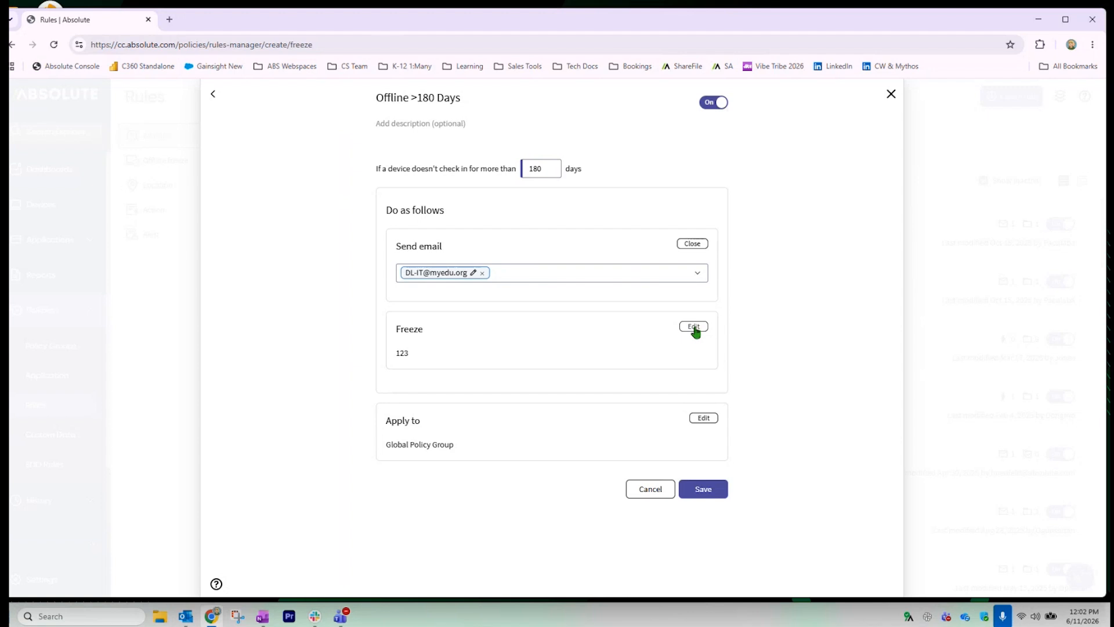
Choose the 'Offline >90 days' message in the Freeze action's settings
{"action": "left_click", "coordinate": [694, 326]}
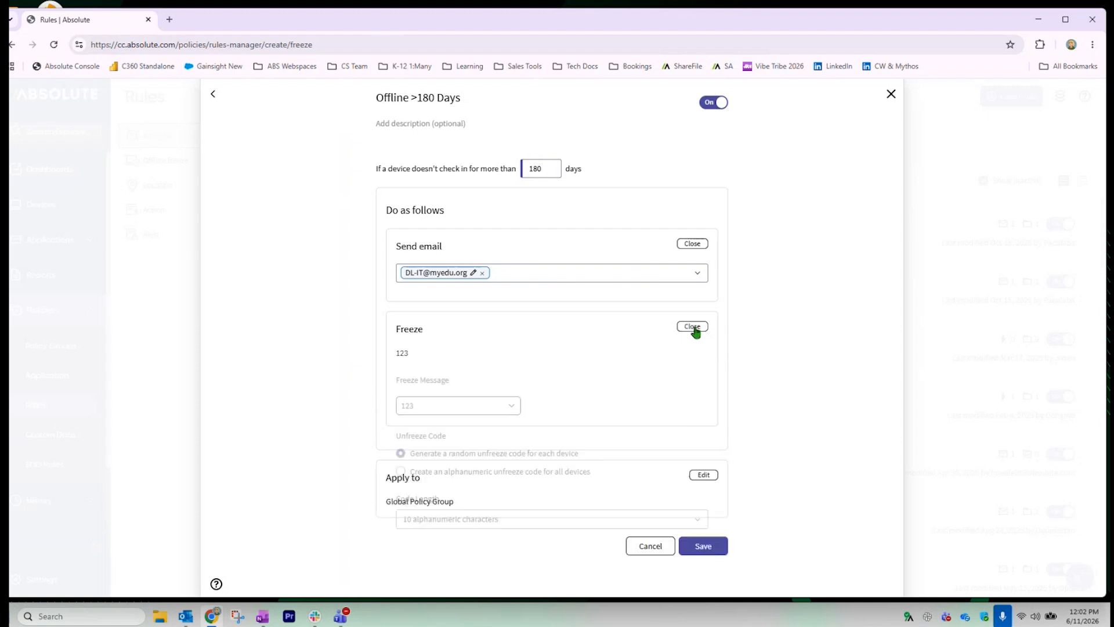
{"action": "scroll", "coordinate": [508, 317], "scroll_direction": "down", "scroll_amount": 1}
{"action": "left_click", "coordinate": [508, 317]}
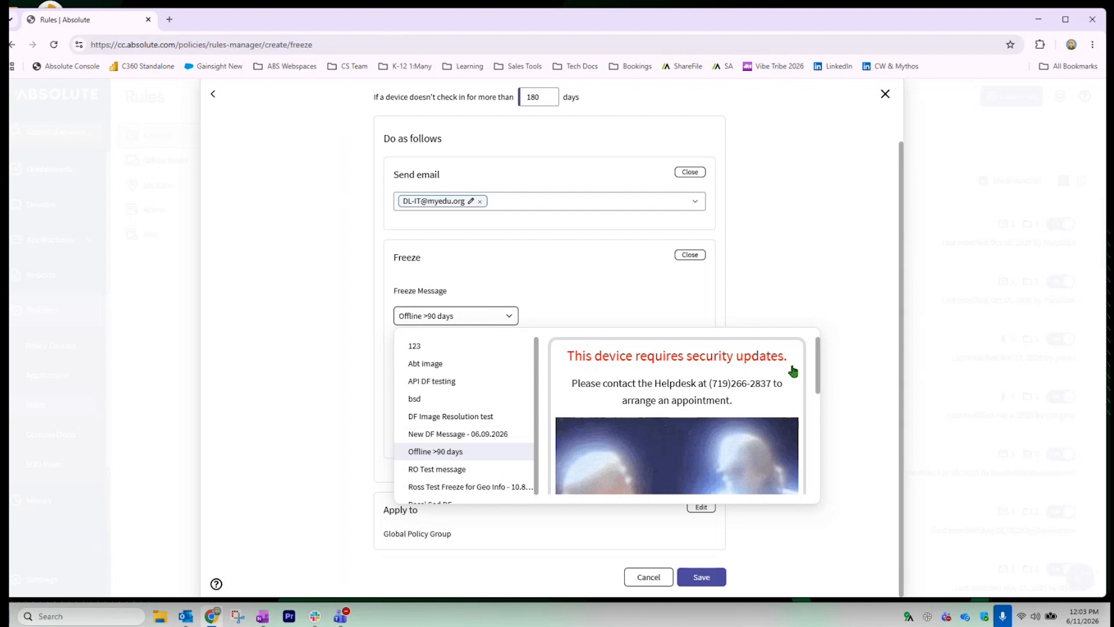
{"action": "scroll", "coordinate": [799, 428], "scroll_direction": "down", "scroll_amount": 1}
{"action": "scroll", "coordinate": [800, 428], "scroll_direction": "down", "scroll_amount": 1}
{"action": "scroll", "coordinate": [800, 428], "scroll_direction": "up", "scroll_amount": 1}
{"action": "scroll", "coordinate": [769, 424], "scroll_direction": "down", "scroll_amount": 2}
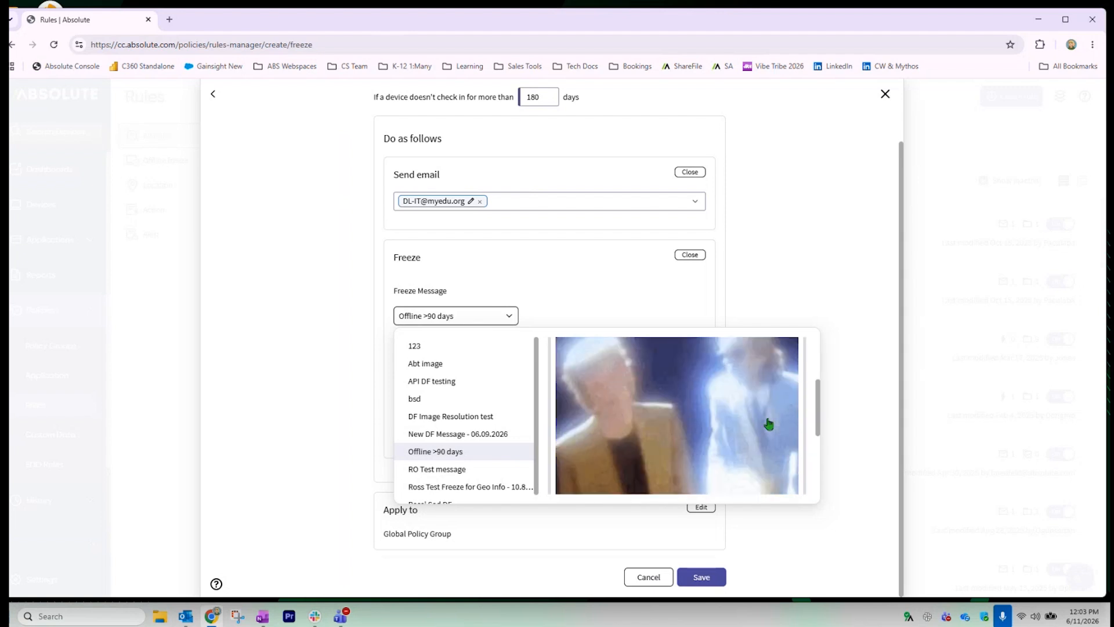
{"action": "scroll", "coordinate": [768, 424], "scroll_direction": "up", "scroll_amount": 2}
{"action": "scroll", "coordinate": [769, 424], "scroll_direction": "down", "scroll_amount": 3}
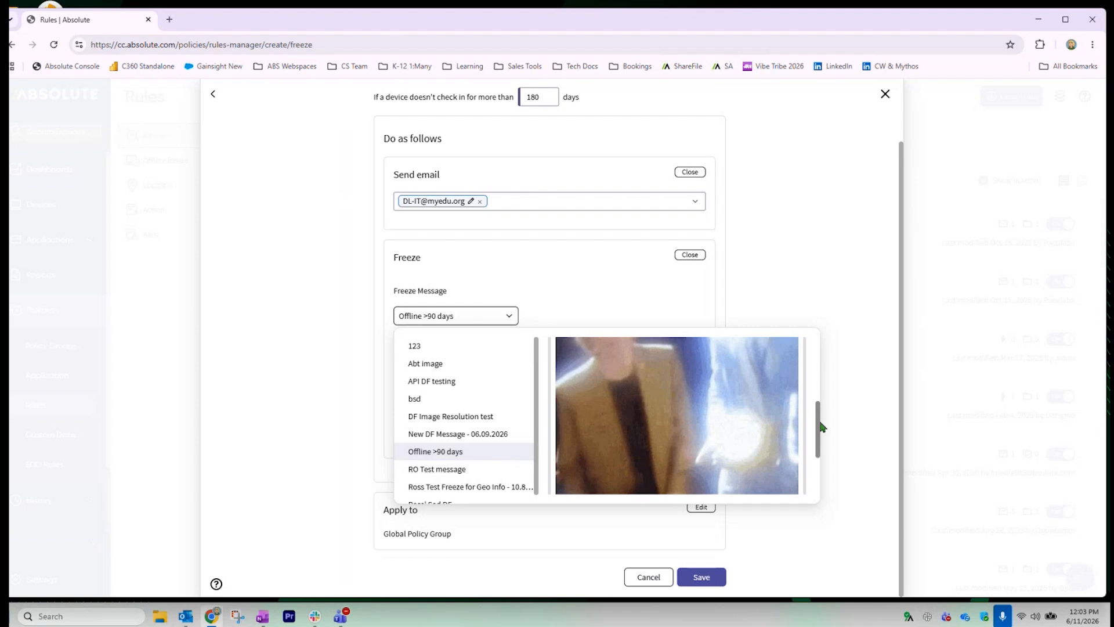
{"action": "scroll", "coordinate": [771, 446], "scroll_direction": "up", "scroll_amount": 3}
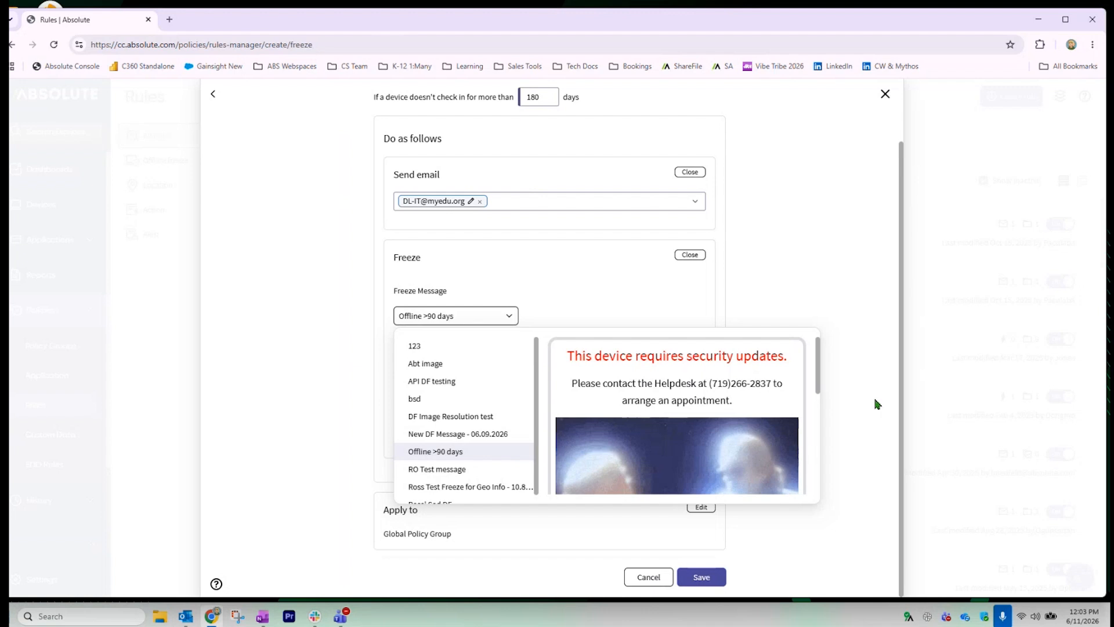
{"action": "left_click", "coordinate": [855, 421]}
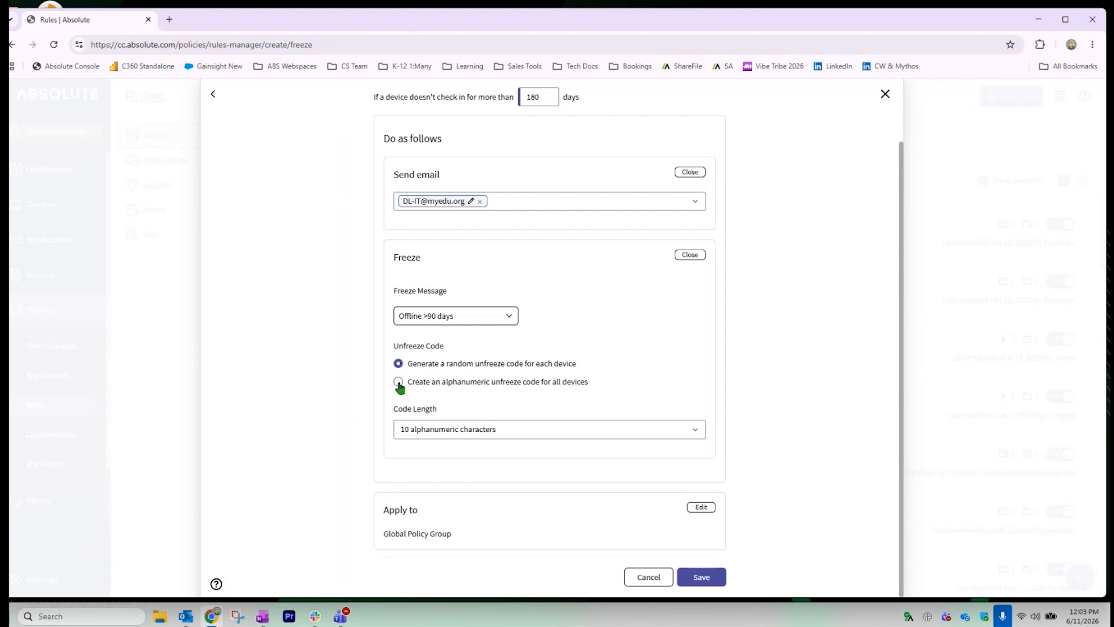
Use one custom unfreeze passcode for all devices instead of the generated code
{"action": "left_click", "coordinate": [398, 382]}
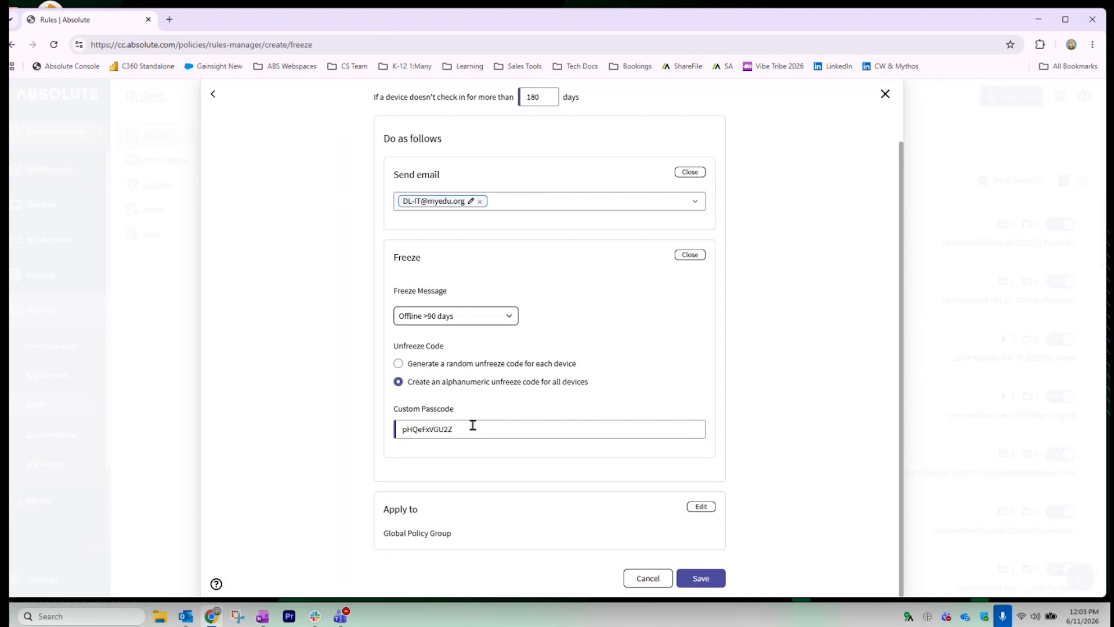
{"action": "left_click_drag", "start_coordinate": [471, 427], "coordinate": [356, 418]}
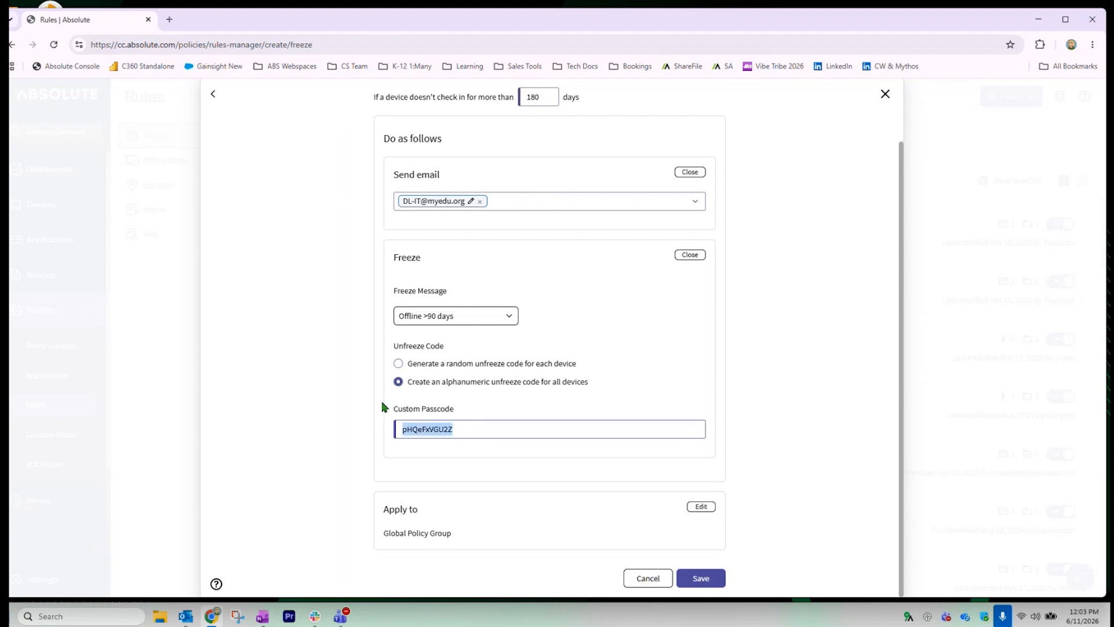
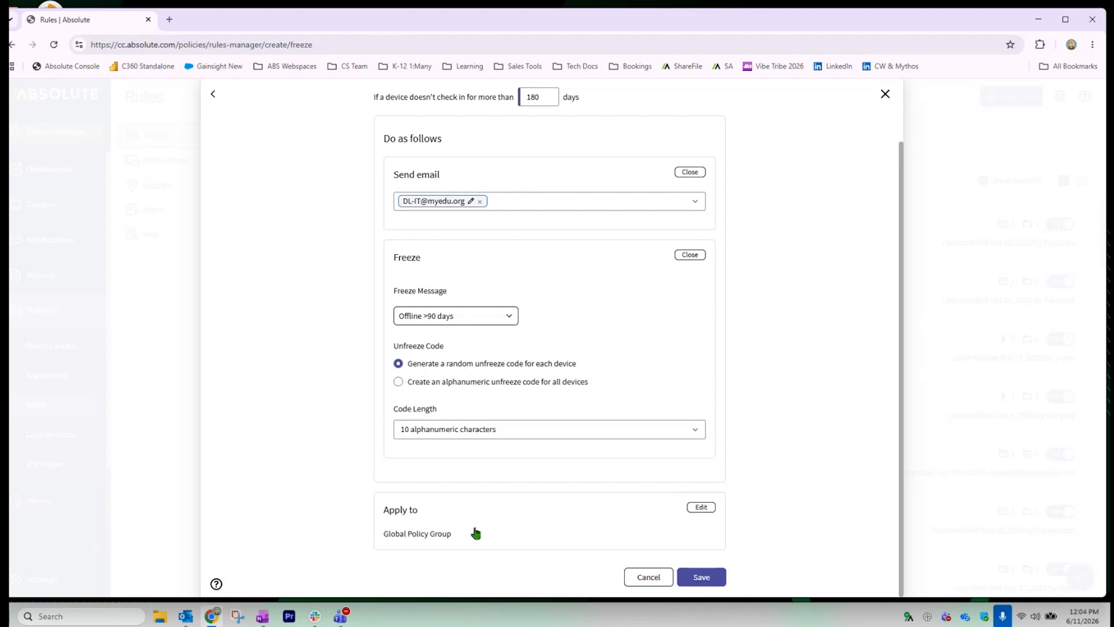
Review the rule's policy group assignment, then cancel the freeze rule without saving
{"action": "left_click", "coordinate": [694, 509]}
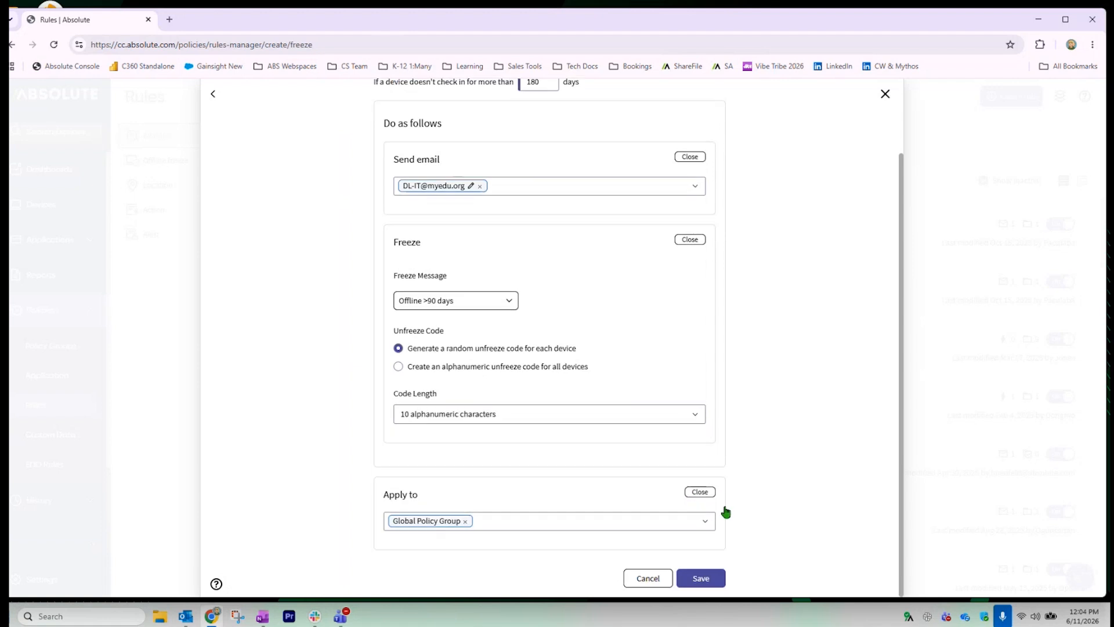
{"action": "left_click", "coordinate": [597, 527]}
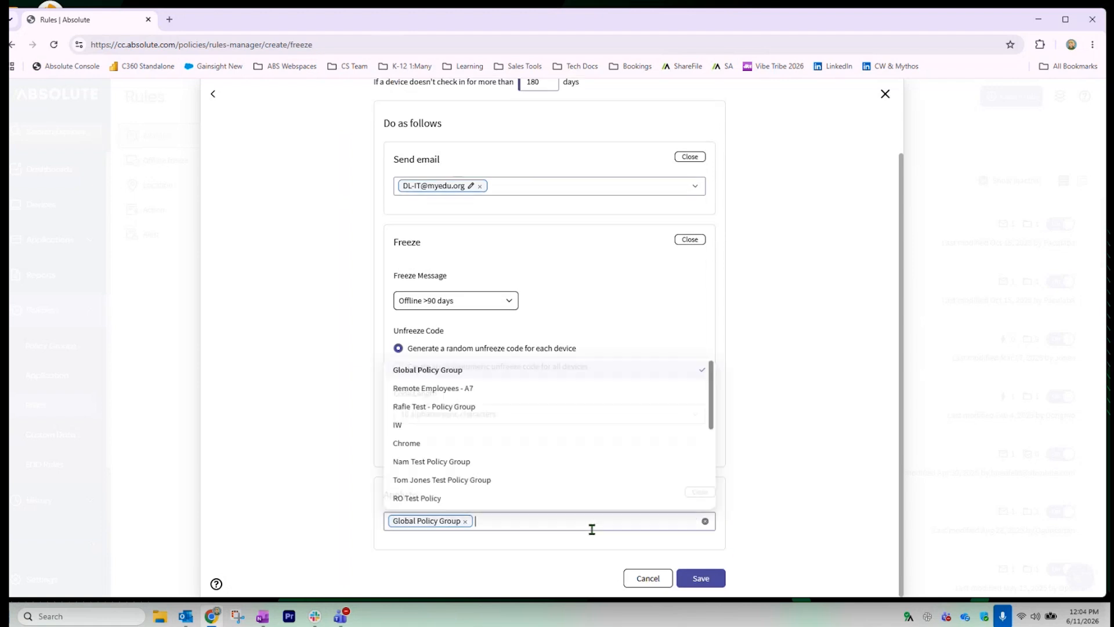
{"action": "left_click", "coordinate": [752, 498]}
{"action": "left_click", "coordinate": [699, 491]}
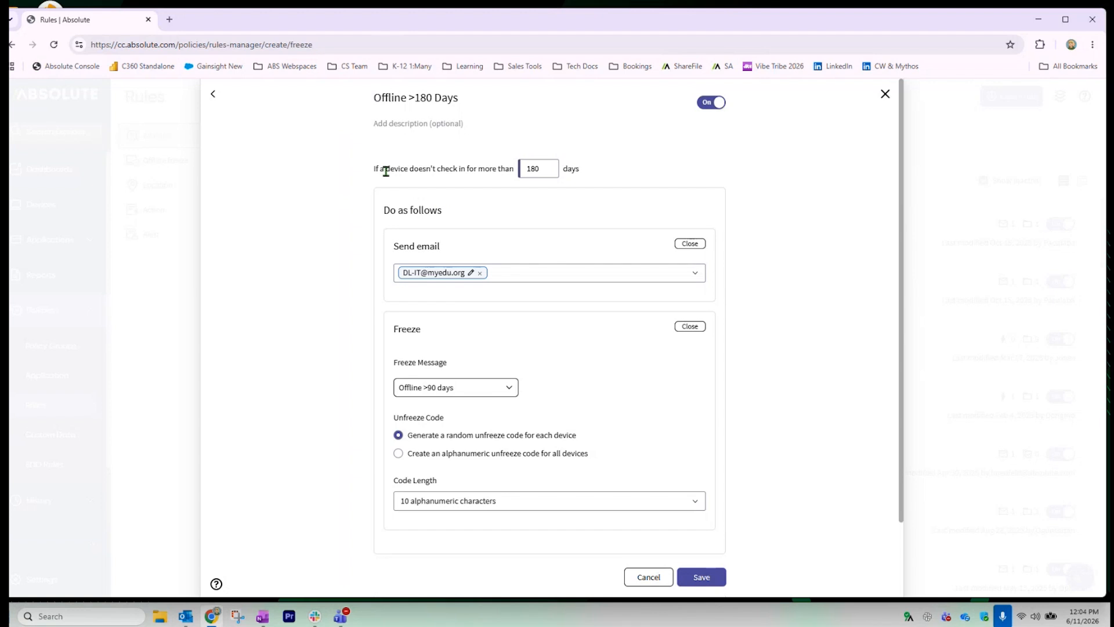
{"action": "left_click_drag", "start_coordinate": [375, 169], "coordinate": [541, 168]}
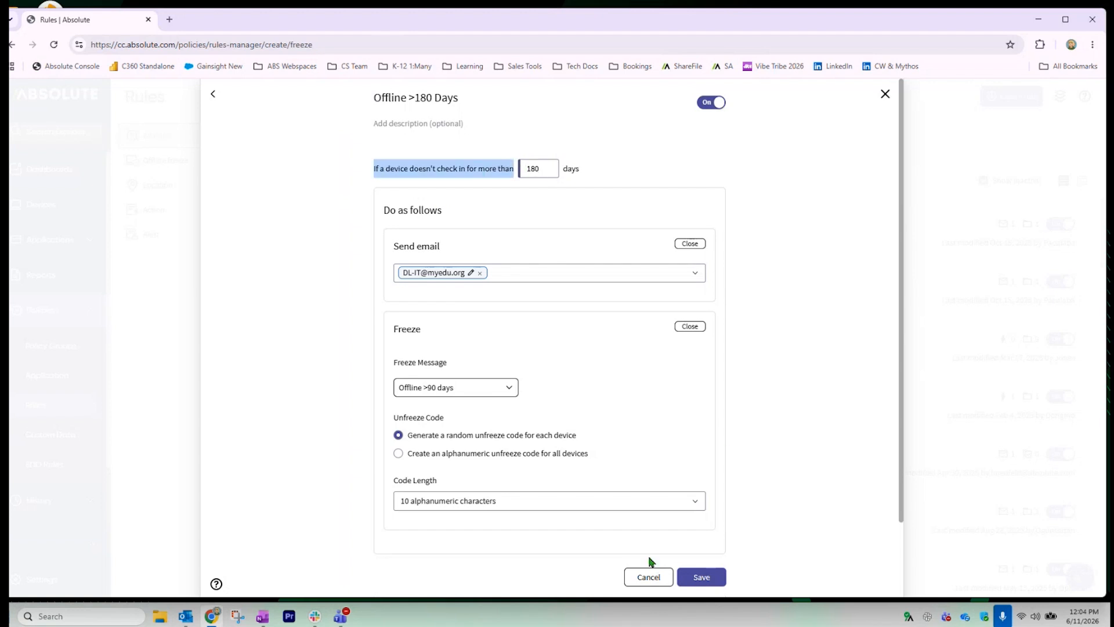
{"action": "left_click", "coordinate": [649, 576]}
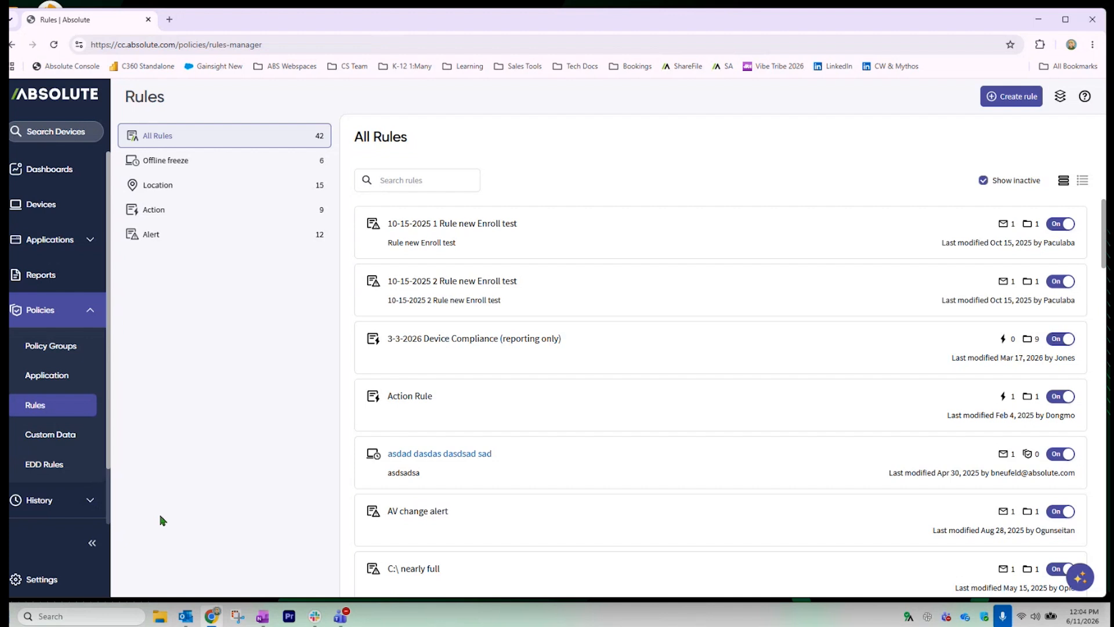
Go to Settings > Messages and start creating a new message
{"action": "left_click", "coordinate": [58, 579]}
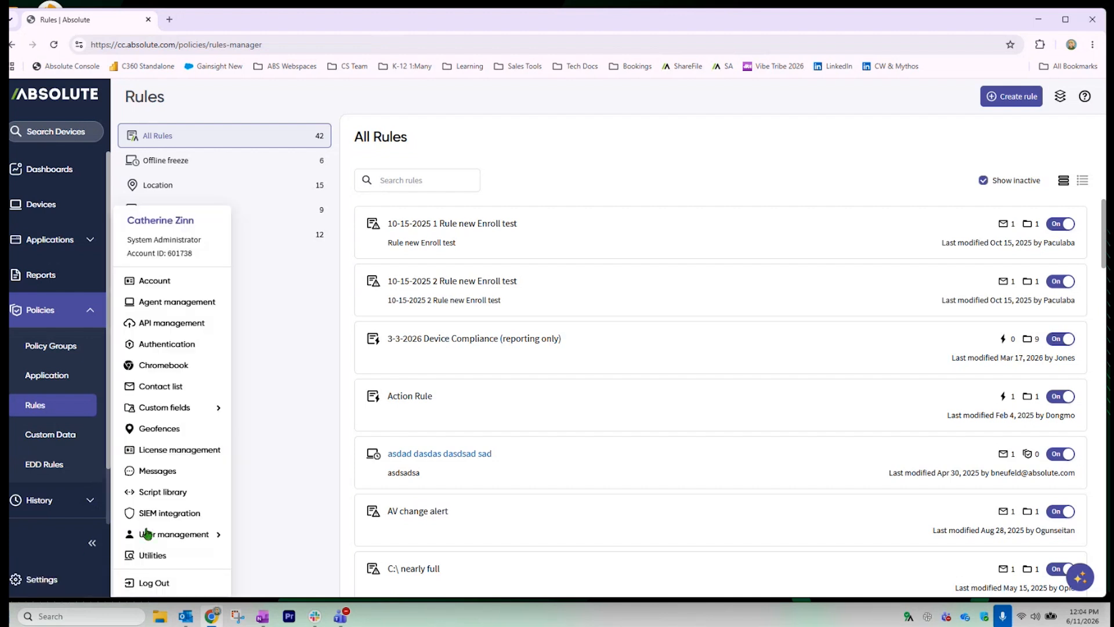
{"action": "left_click", "coordinate": [158, 471]}
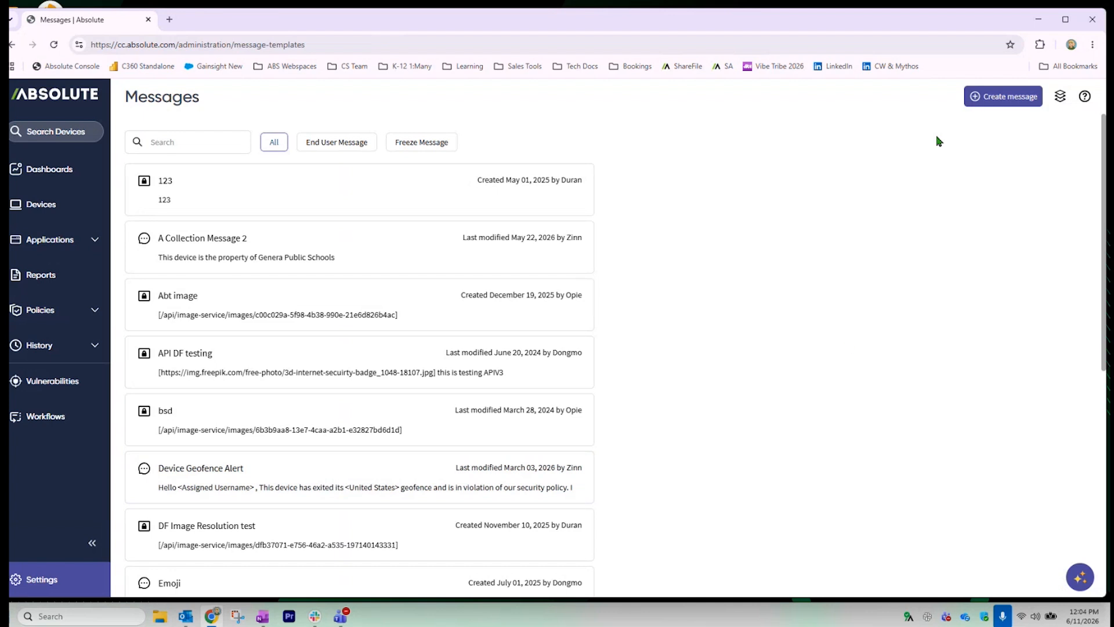
{"action": "left_click", "coordinate": [977, 99]}
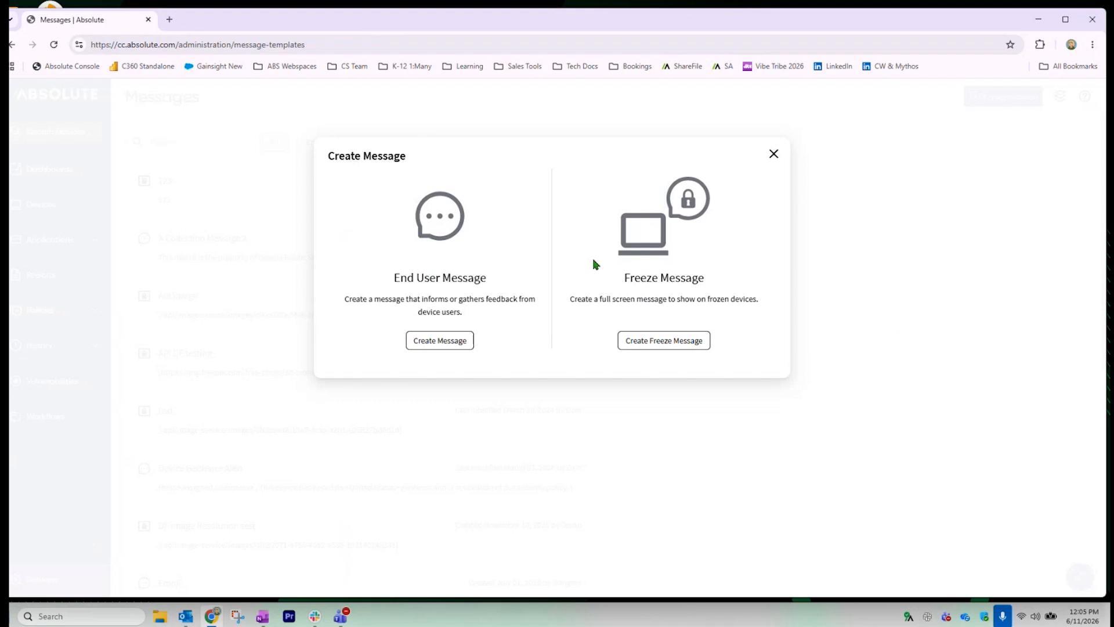
Create a freeze message titled 'Freeze >180 Days'
{"action": "left_click", "coordinate": [681, 345]}
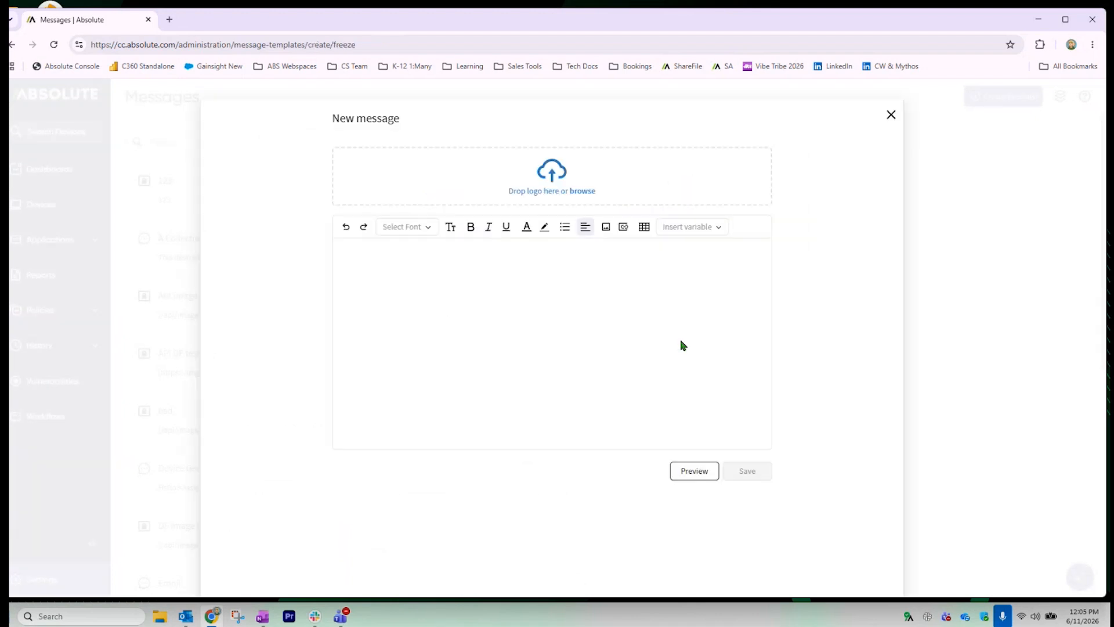
{"action": "left_click_drag", "start_coordinate": [400, 98], "coordinate": [308, 92]}
{"action": "type", "text": "Freeze >"}
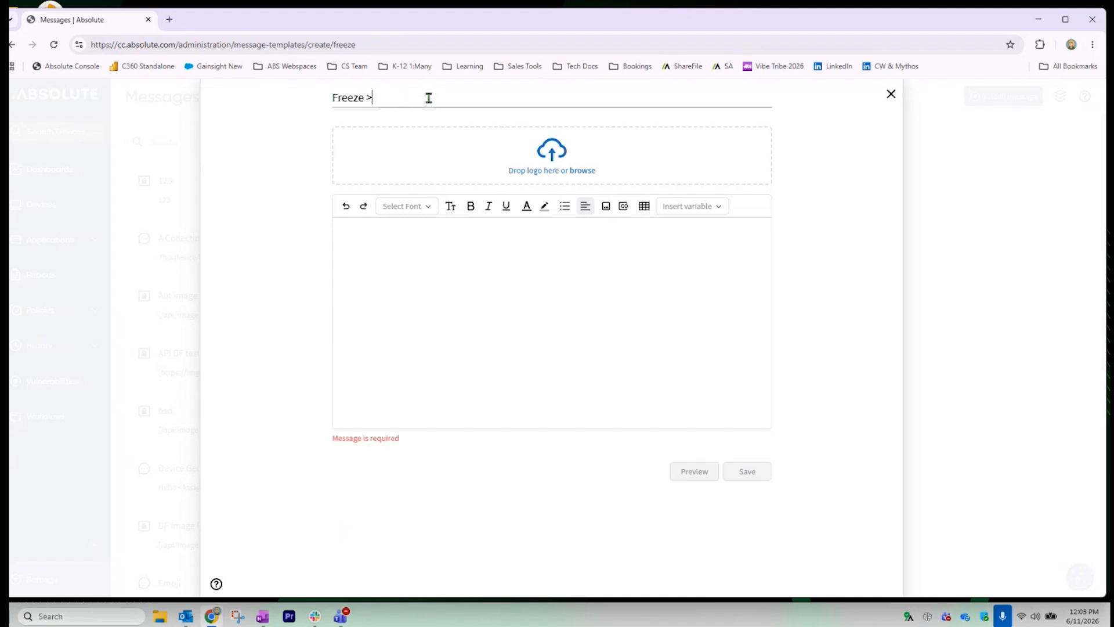
{"action": "type", "text": "180 Days"}
Upload the logo image from the Pictures folder to the message
{"action": "left_click", "coordinate": [583, 172]}
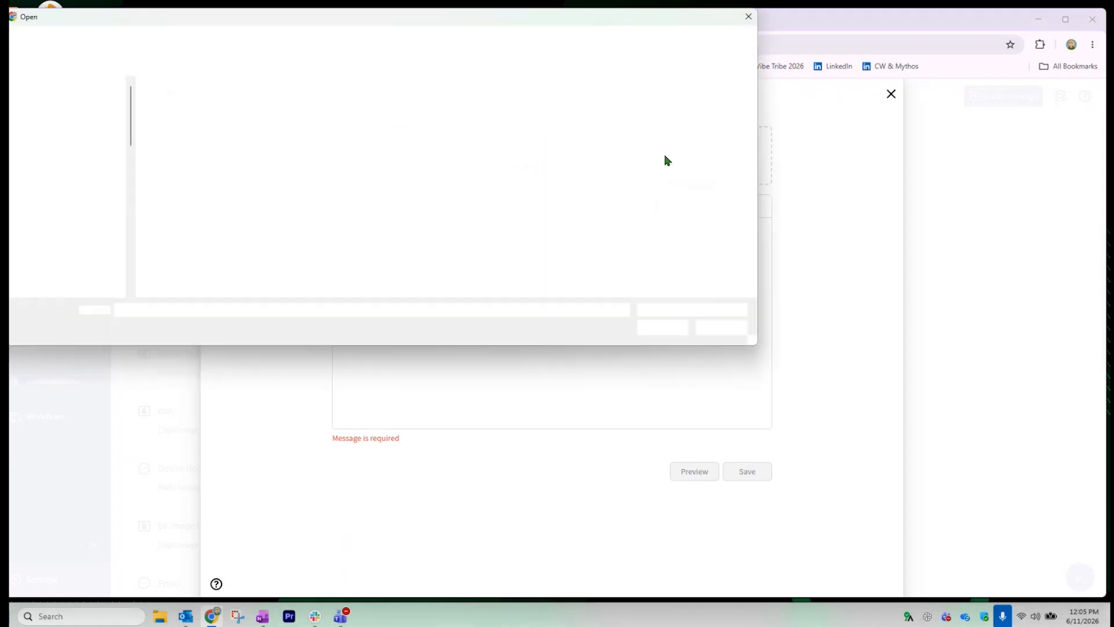
{"action": "left_click", "coordinate": [75, 223]}
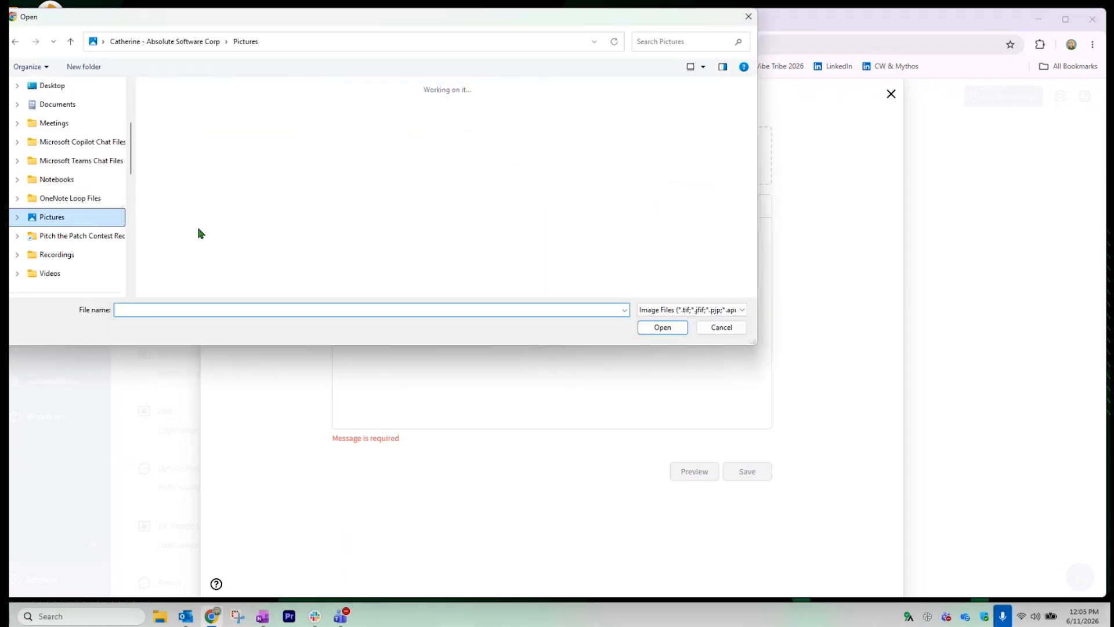
{"action": "double_click", "coordinate": [396, 168]}
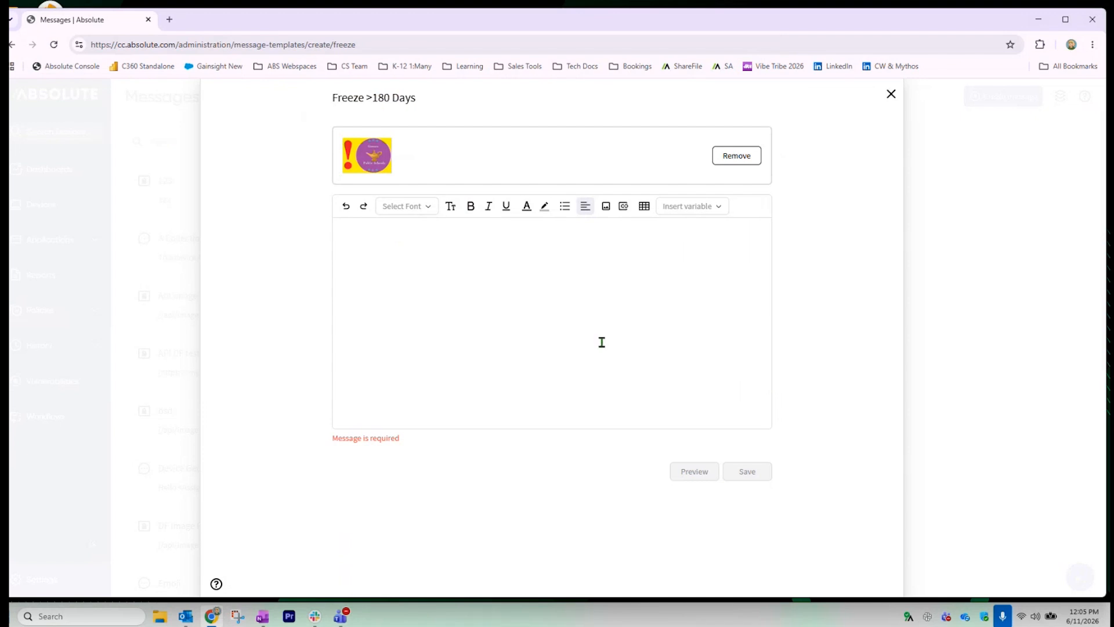
{"action": "left_click", "coordinate": [608, 210]}
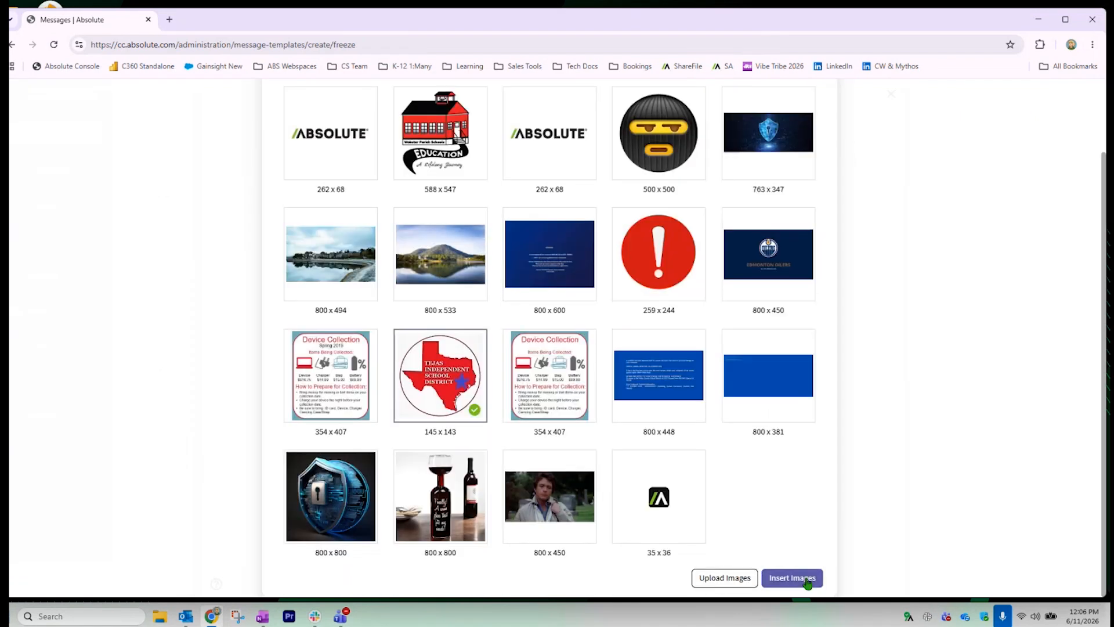
Insert the Tejas ISD image, paste the notice below it, and centre it
{"action": "left_click", "coordinate": [807, 580]}
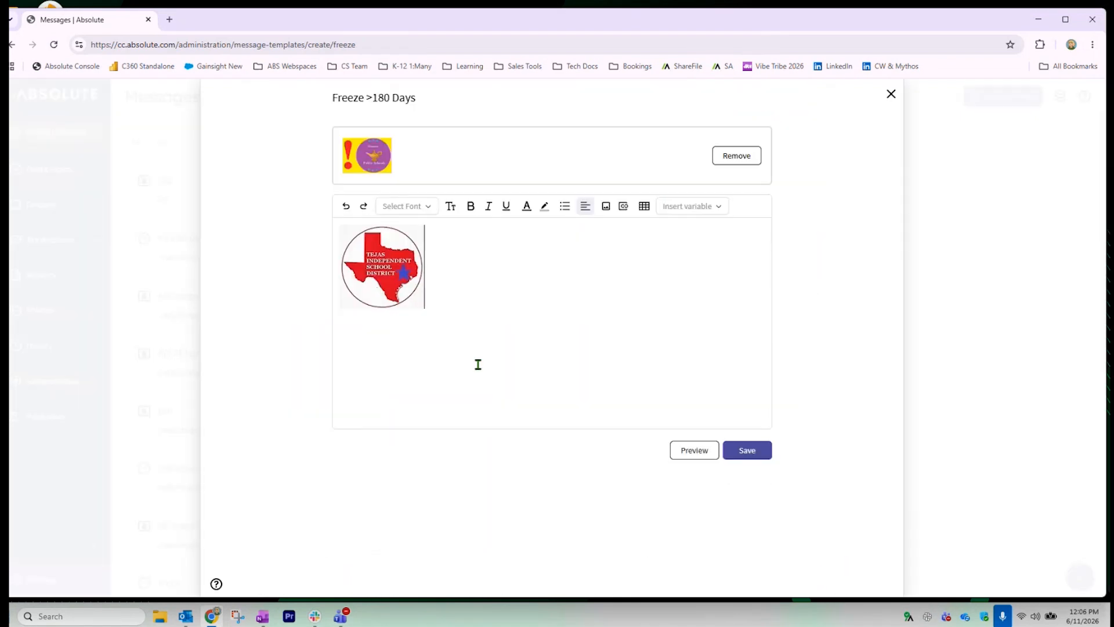
{"action": "type", "text": "This device is the property of TISD and needs to be updated. Please contact your TSS or Librarian for further instructions"}
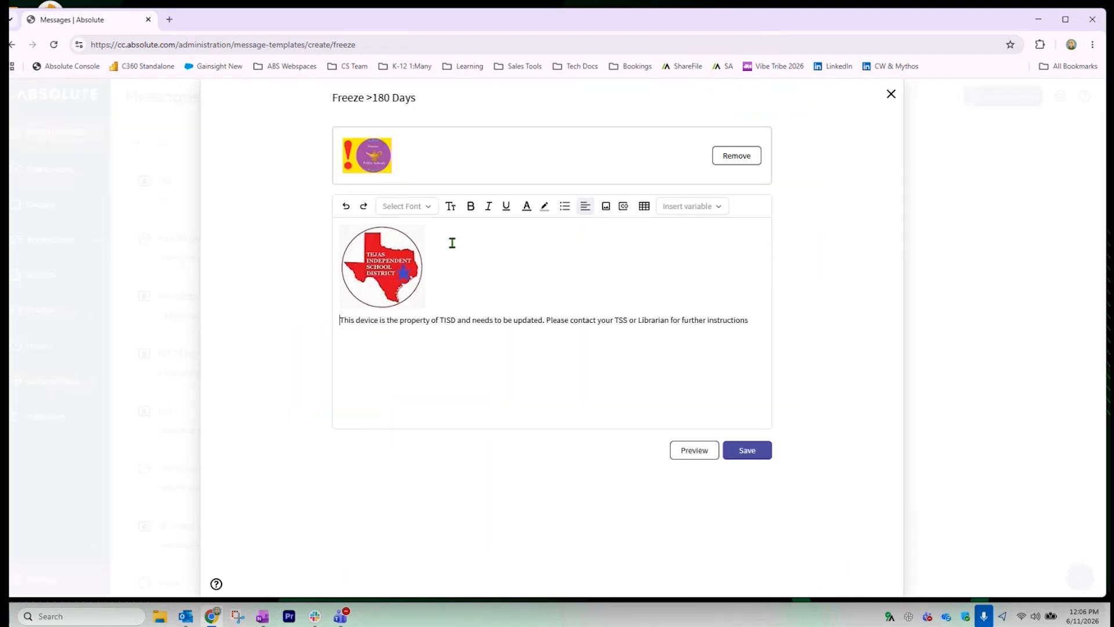
{"action": "left_click", "coordinate": [585, 206]}
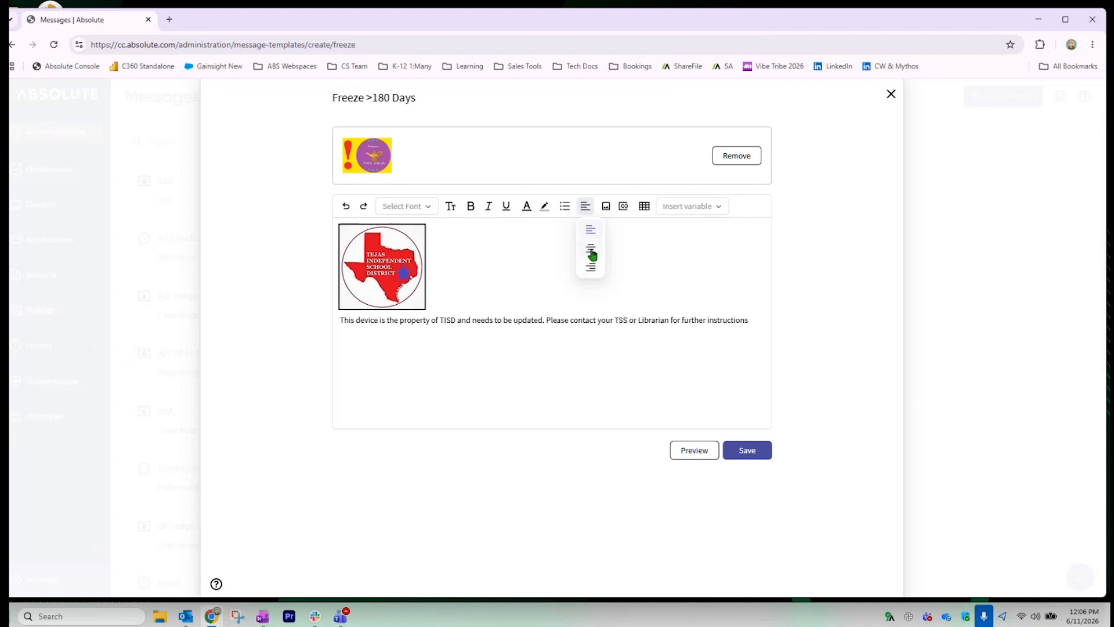
{"action": "left_click", "coordinate": [590, 251]}
Make the notice text red and remove the uploaded logo
{"action": "key", "text": "ctrl+a"}
{"action": "left_click", "coordinate": [527, 206]}
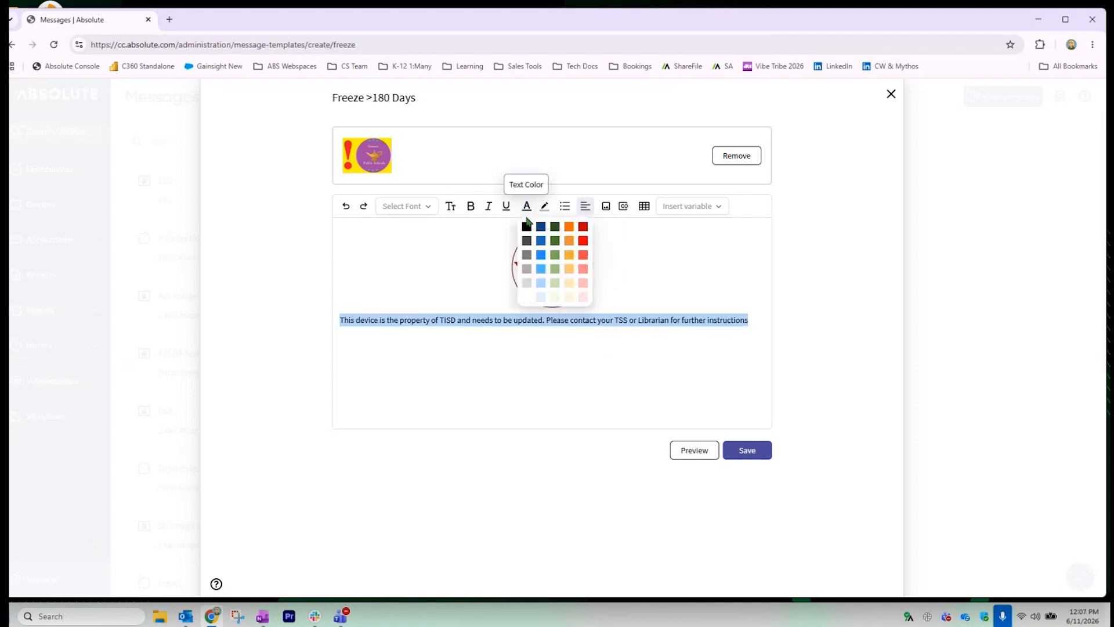
{"action": "left_click", "coordinate": [583, 227]}
{"action": "left_click", "coordinate": [634, 278]}
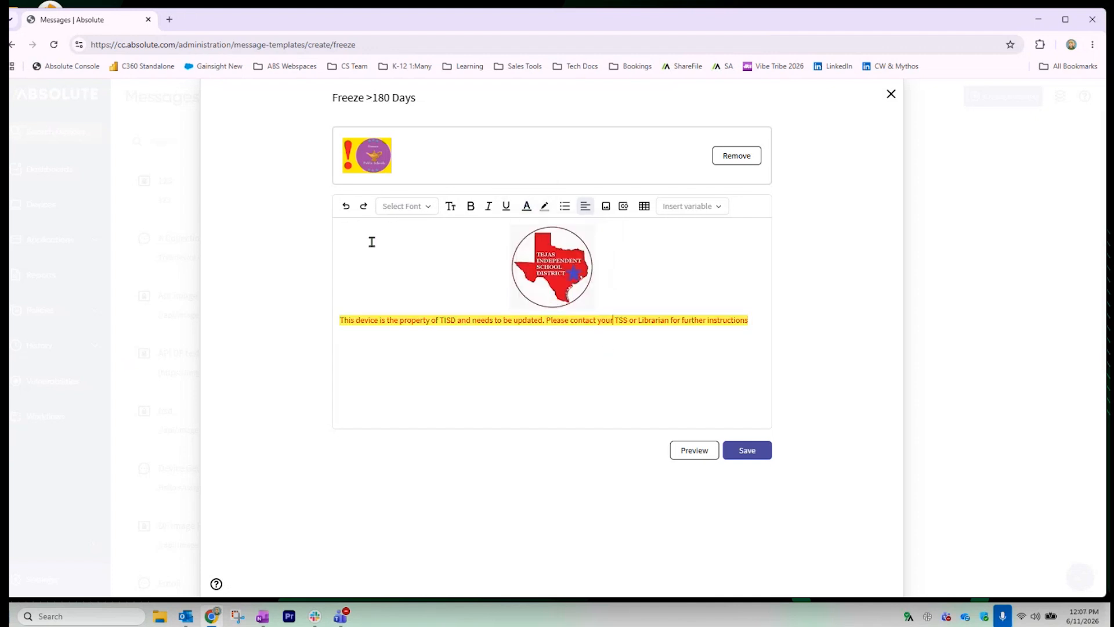
{"action": "left_click", "coordinate": [748, 159]}
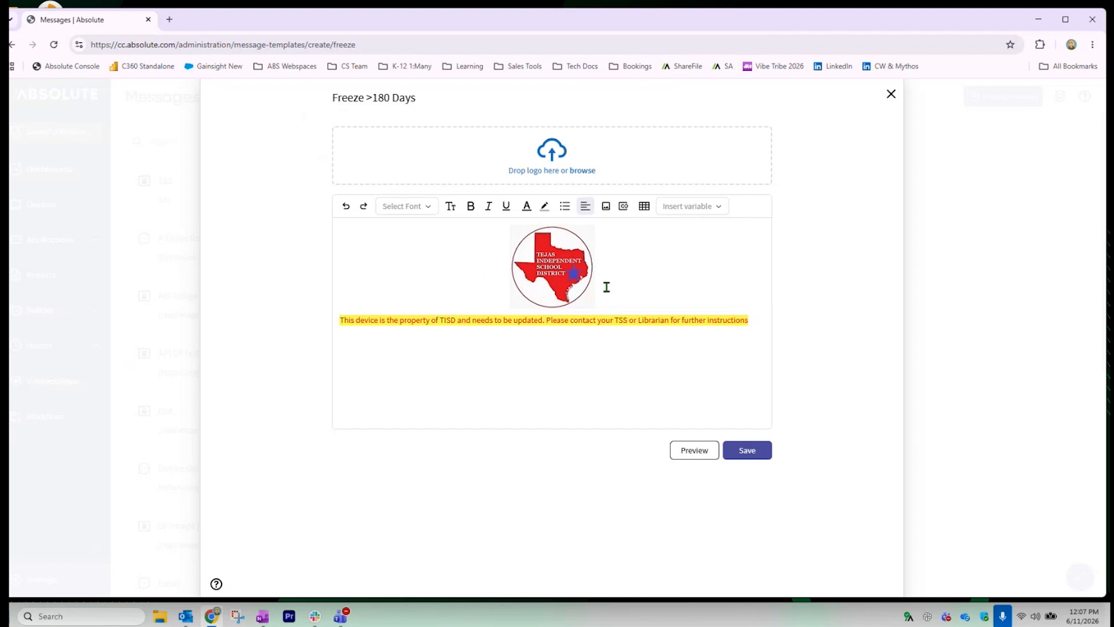
Give the notice text a large size and the Georgia font
{"action": "left_click", "coordinate": [450, 207]}
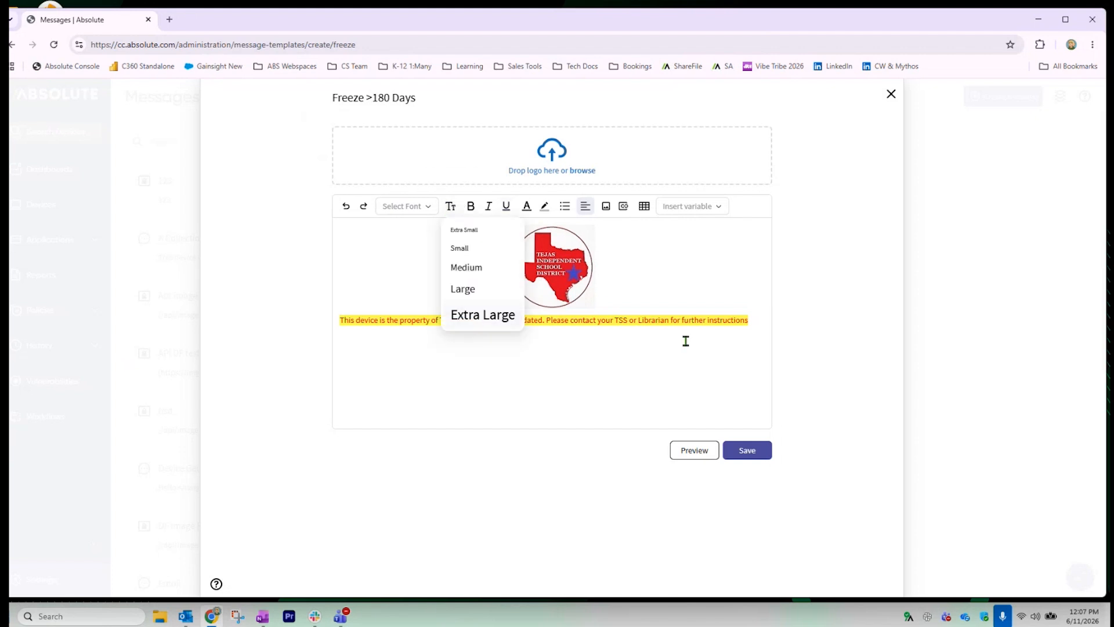
{"action": "left_click_drag", "start_coordinate": [754, 326], "coordinate": [422, 336]}
{"action": "left_click", "coordinate": [428, 206]}
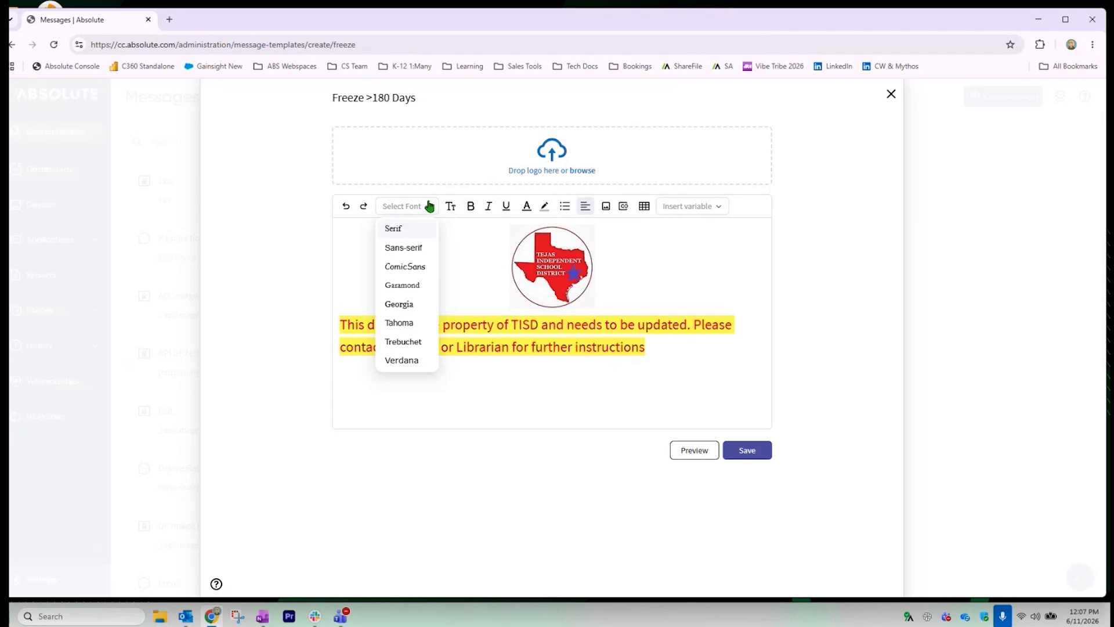
{"action": "left_click", "coordinate": [403, 304]}
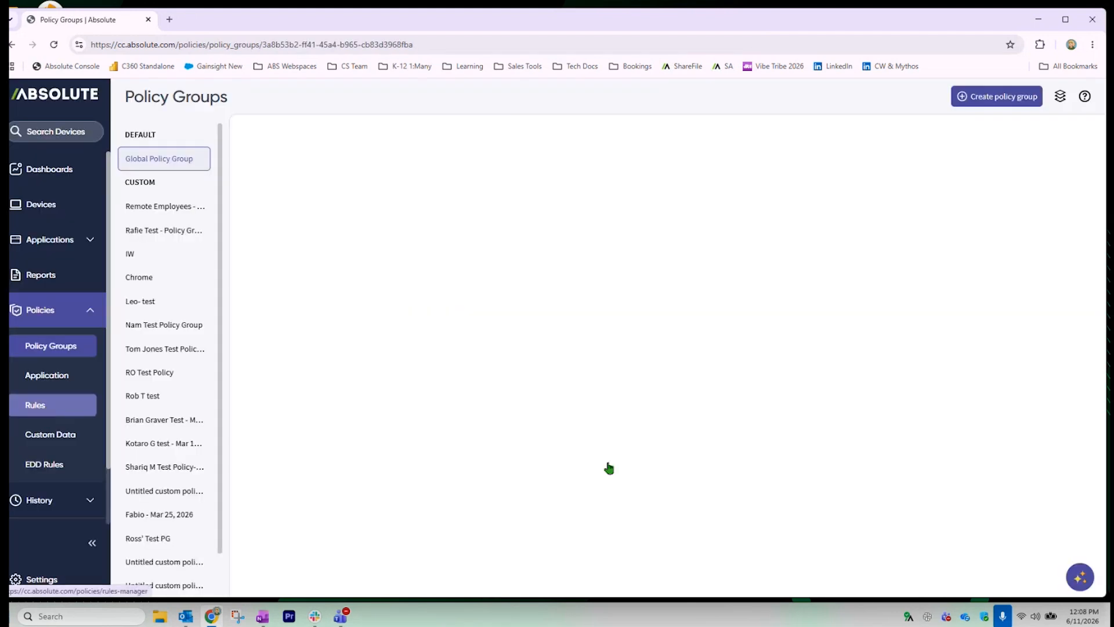
Open the new-rule dialog from the Rules page
{"action": "left_click", "coordinate": [1011, 96]}
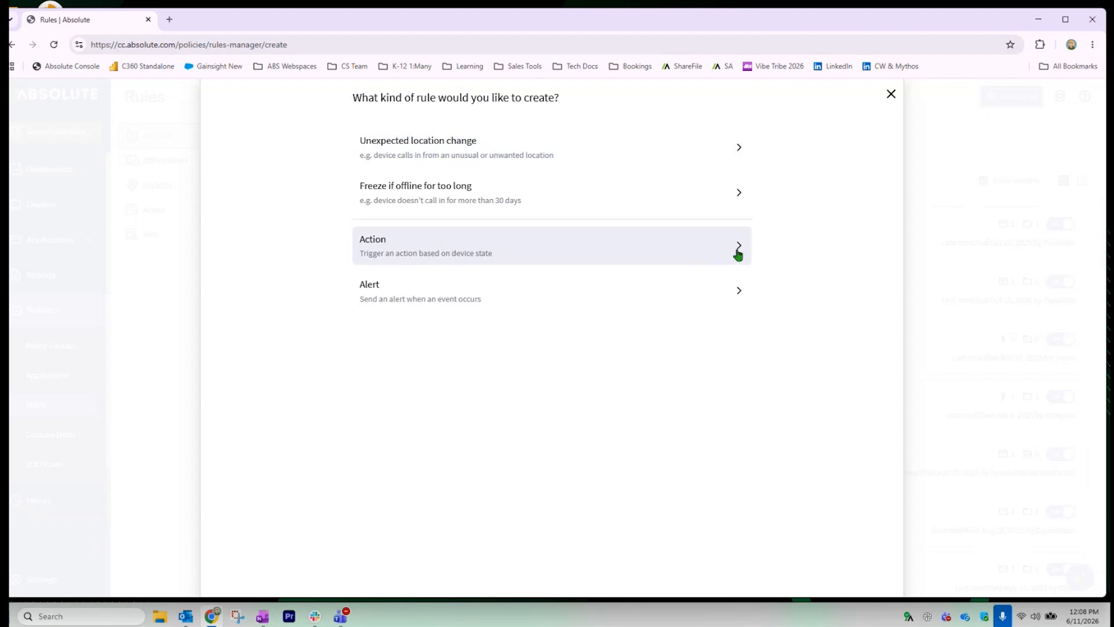
Create an Action rule titled 'Device left US'
{"action": "left_click", "coordinate": [650, 252]}
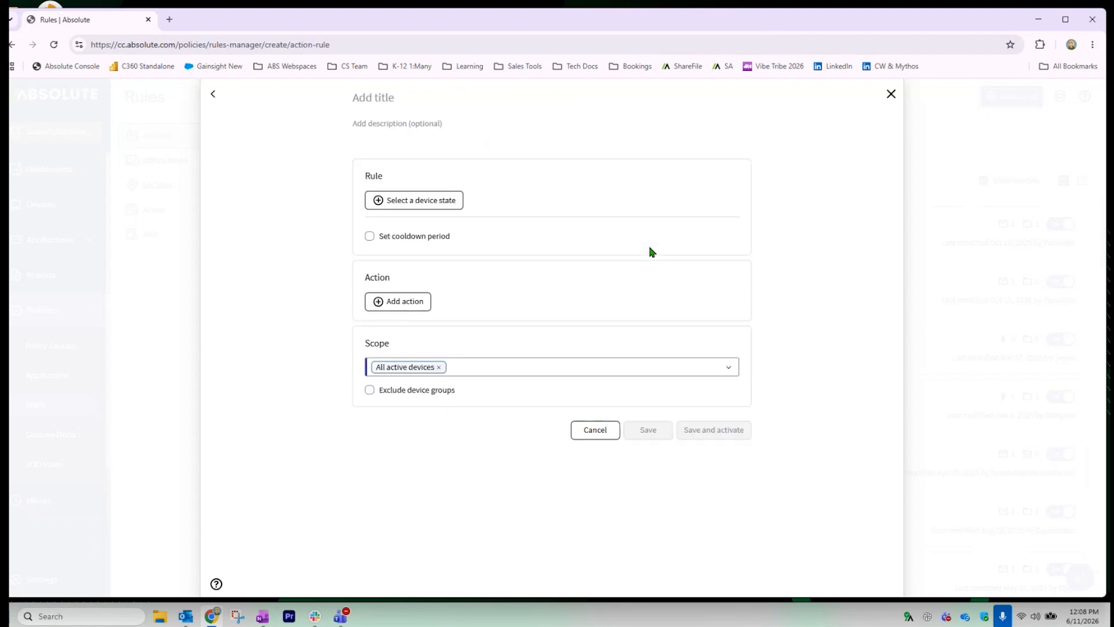
{"action": "left_click", "coordinate": [385, 99]}
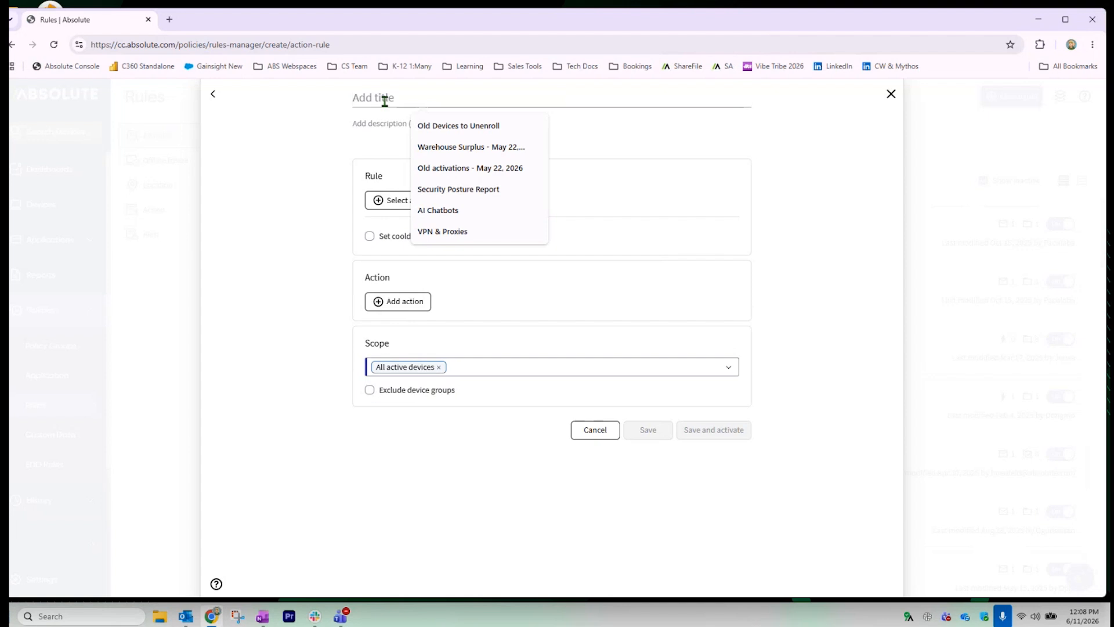
{"action": "type", "text": "Devi"}
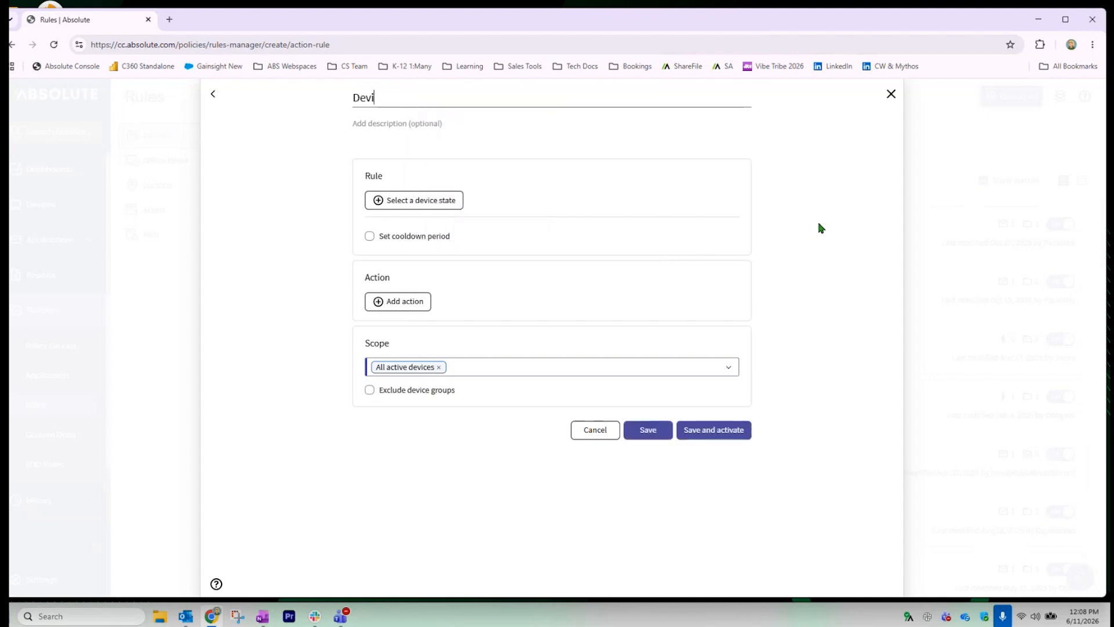
{"action": "type", "text": "ce left US"}
Set the trigger to device location is outside United States
{"action": "left_click", "coordinate": [386, 200]}
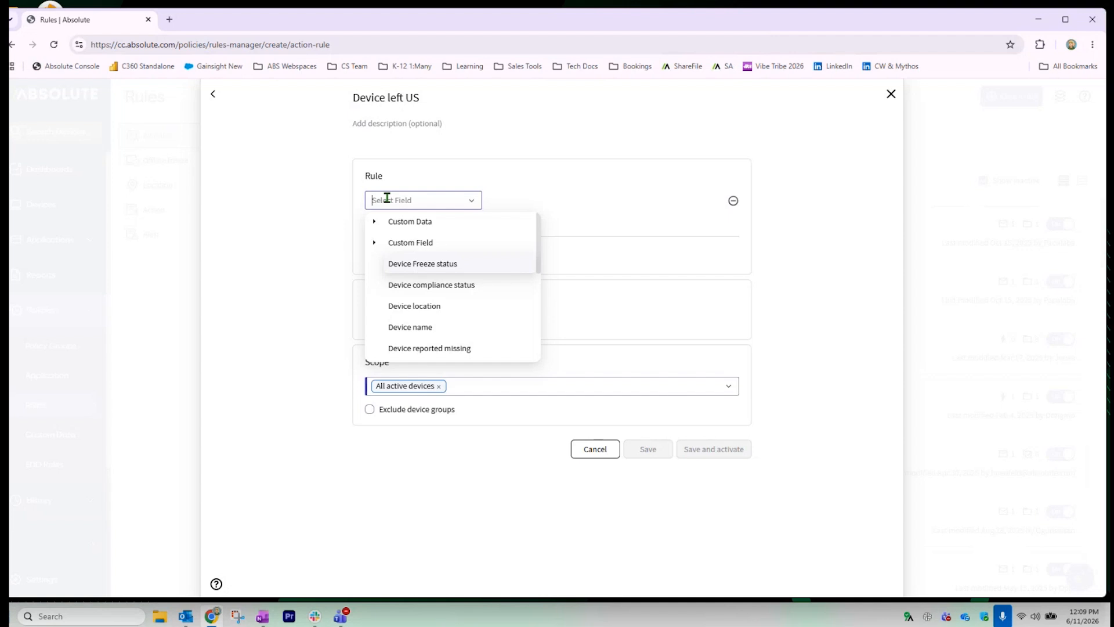
{"action": "left_click", "coordinate": [415, 302]}
{"action": "left_click", "coordinate": [546, 203]}
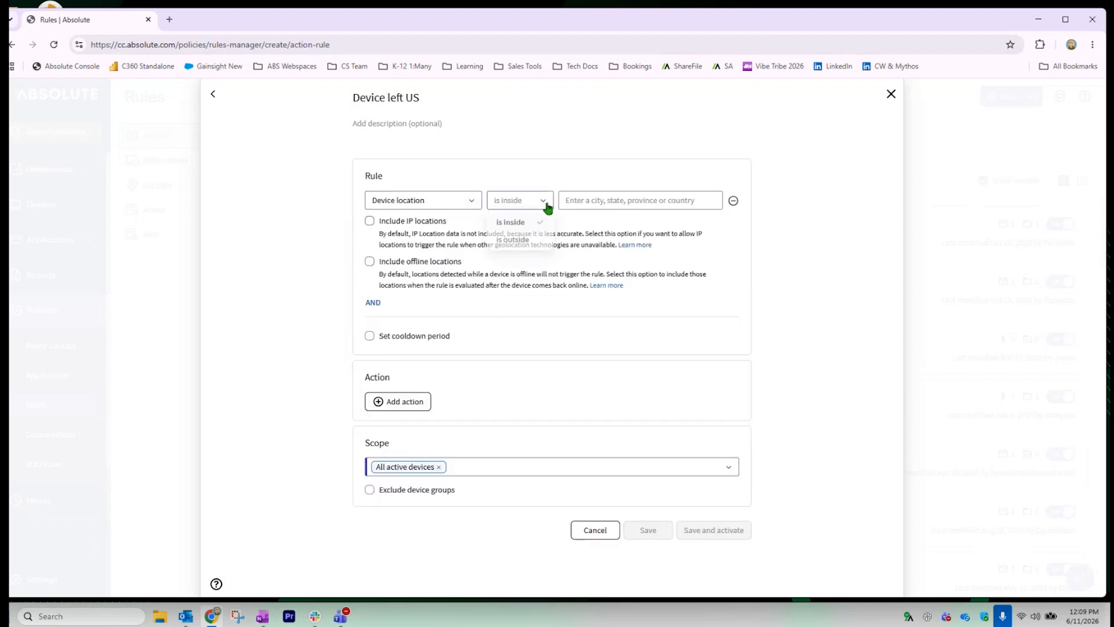
{"action": "left_click", "coordinate": [512, 240]}
{"action": "left_click", "coordinate": [580, 200]}
{"action": "type", "text": "unit"}
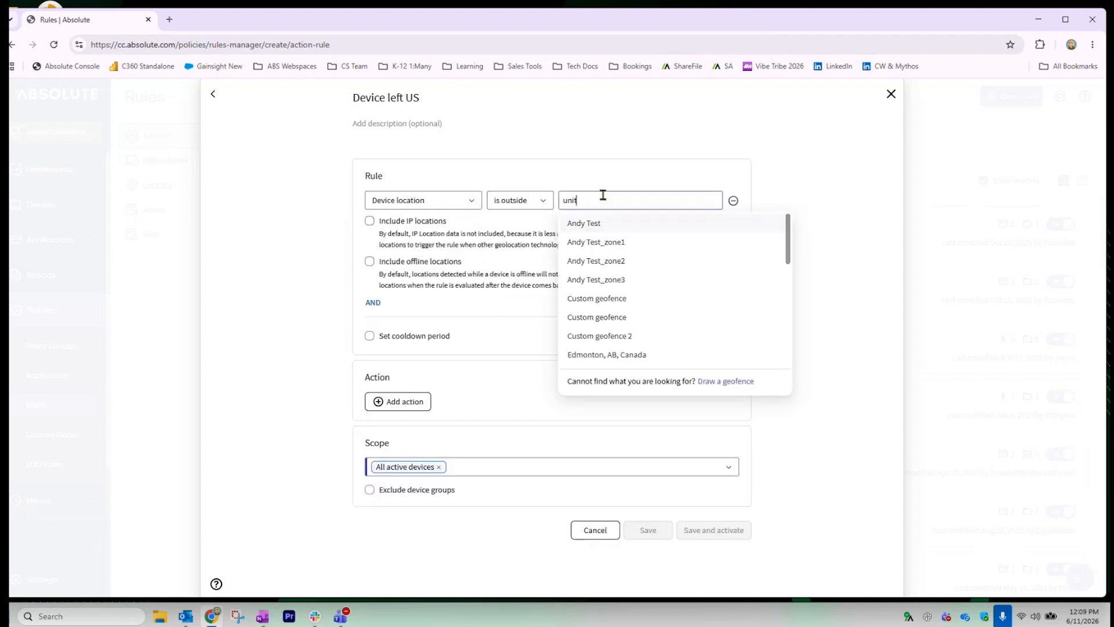
{"action": "type", "text": "ed sta"}
{"action": "left_click", "coordinate": [586, 273]}
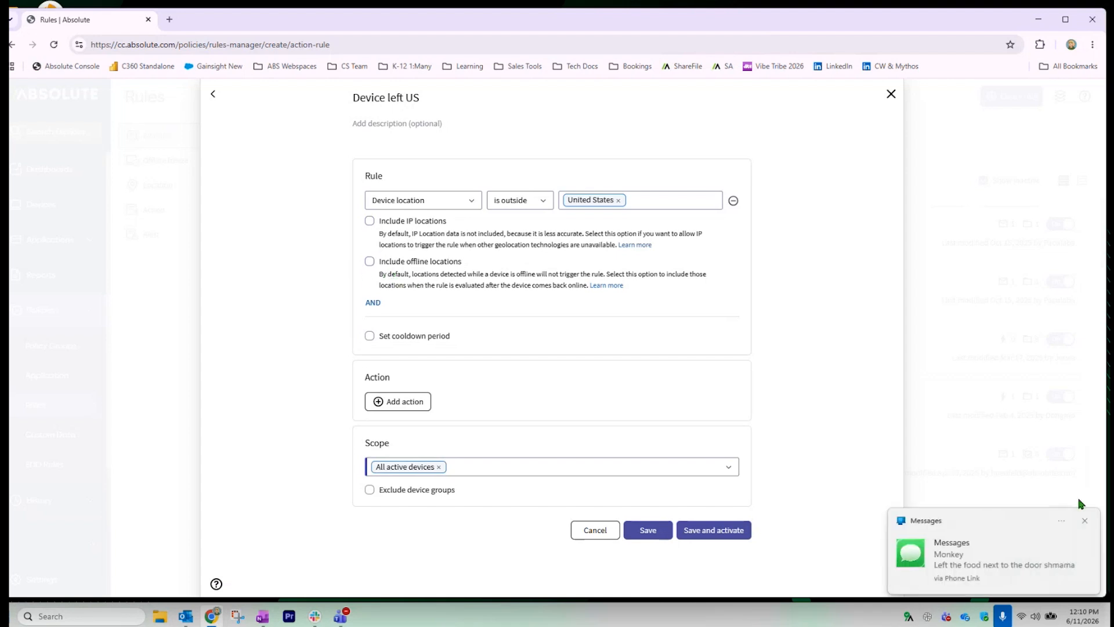
{"action": "left_click", "coordinate": [1084, 521]}
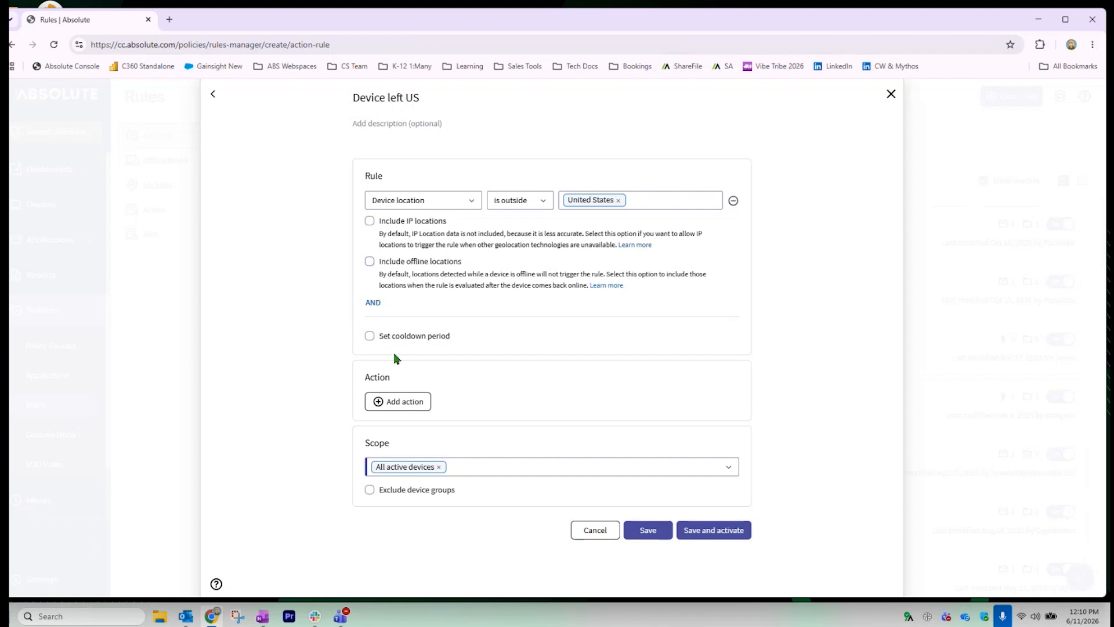
Add a 1-day cooldown and an email action that shows the device location on a map
{"action": "mouse_move", "coordinate": [393, 347]}
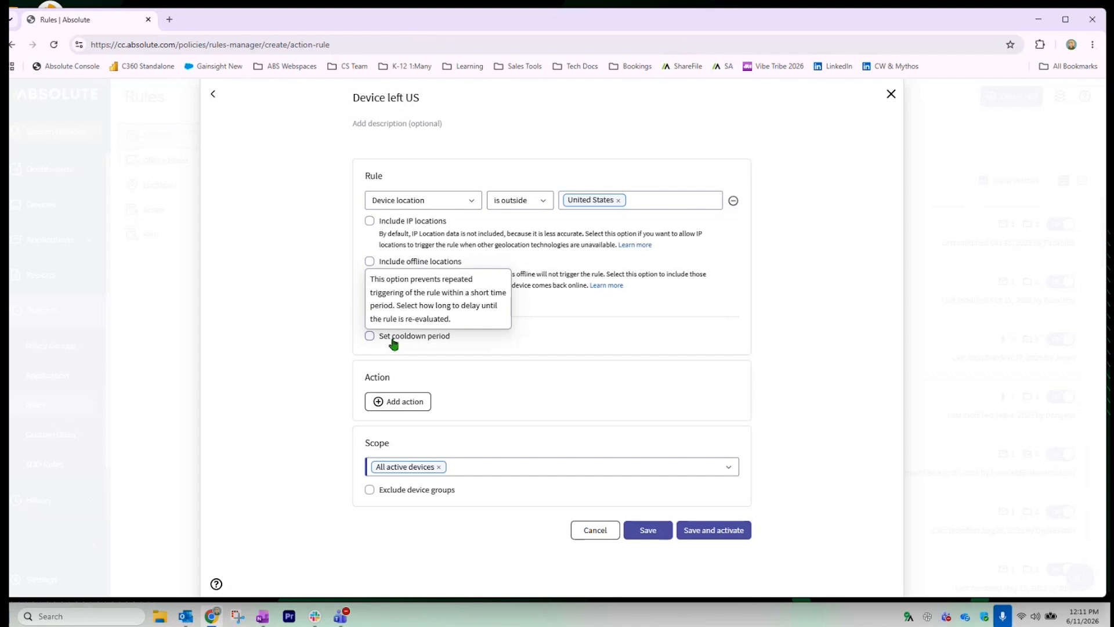
{"action": "left_click", "coordinate": [393, 341]}
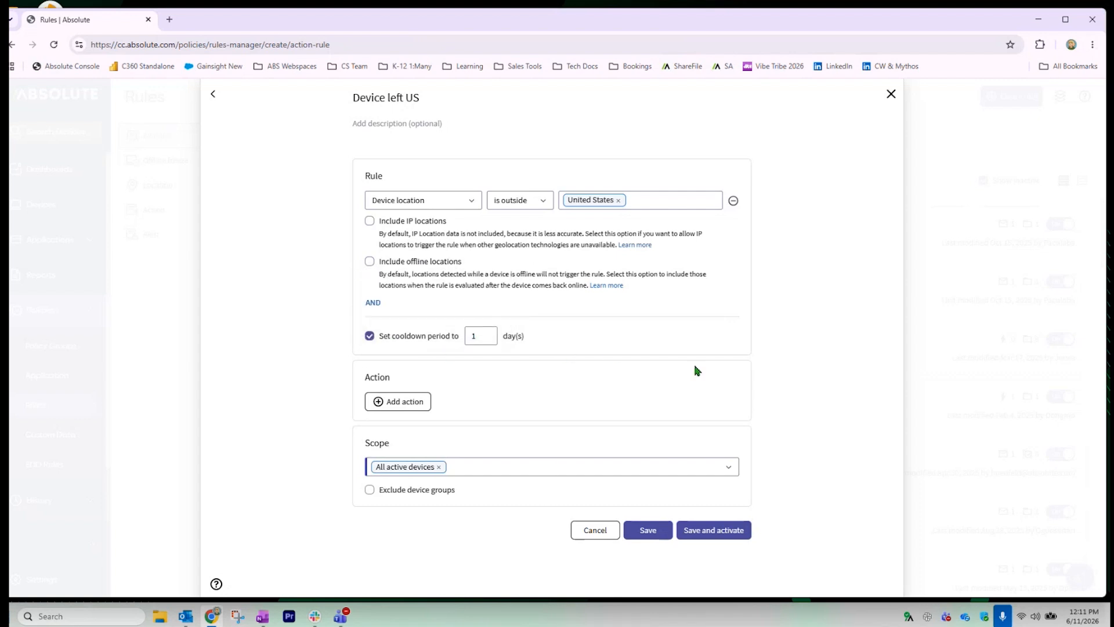
{"action": "left_click", "coordinate": [409, 401]}
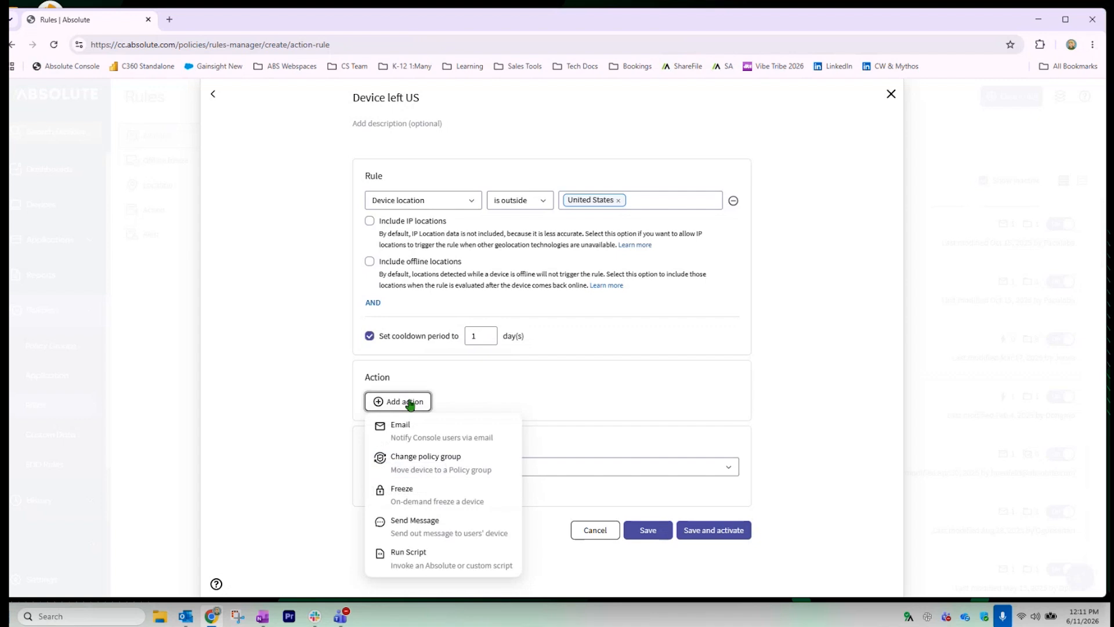
{"action": "left_click", "coordinate": [406, 429]}
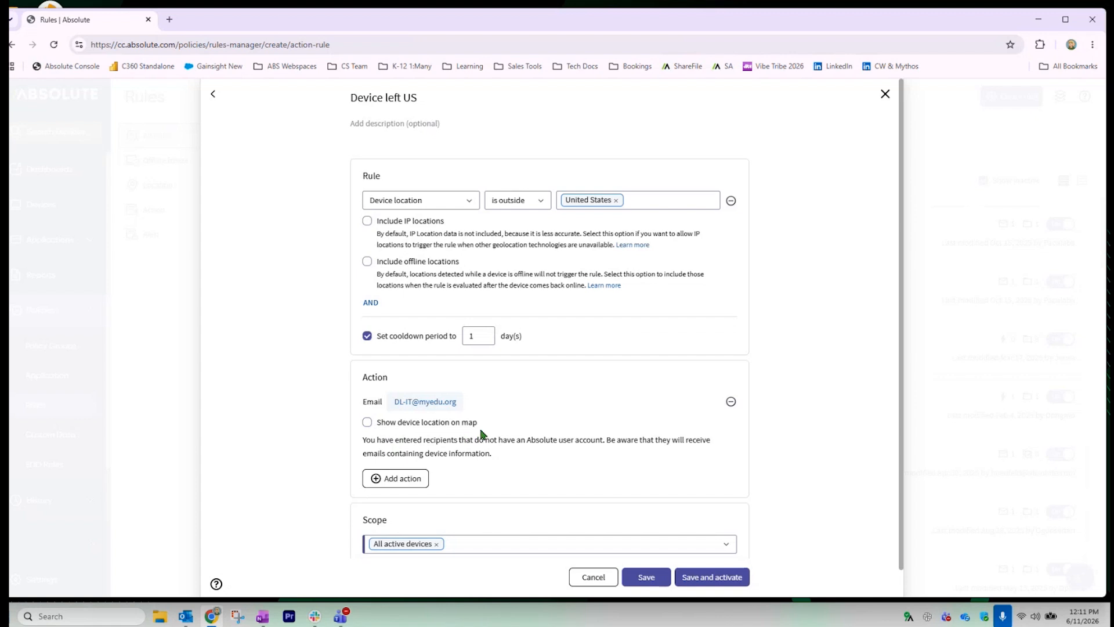
{"action": "left_click", "coordinate": [412, 430]}
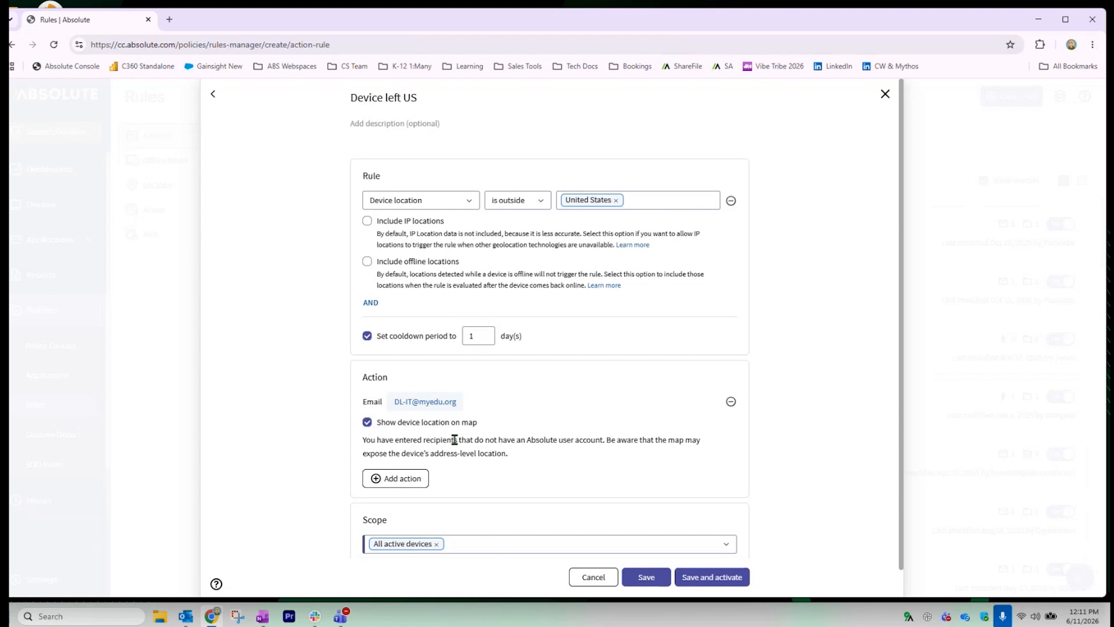
Try adding a freeze action and browse its saved messages, then cancel without adding it
{"action": "left_click", "coordinate": [396, 478]}
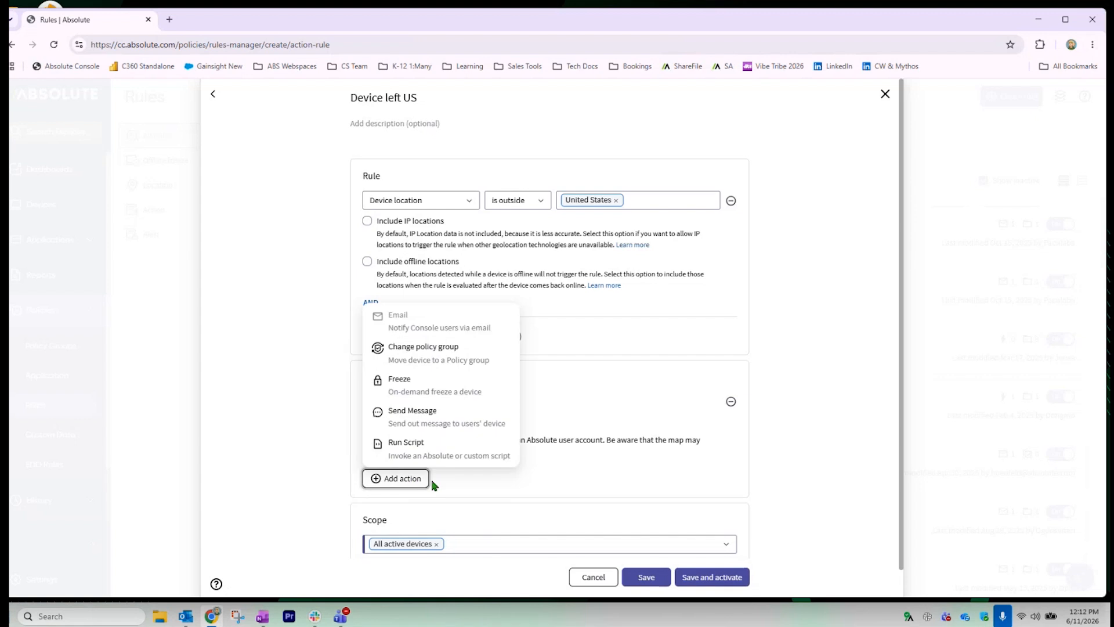
{"action": "left_click", "coordinate": [418, 382]}
{"action": "scroll", "coordinate": [736, 447], "scroll_direction": "down", "scroll_amount": 3}
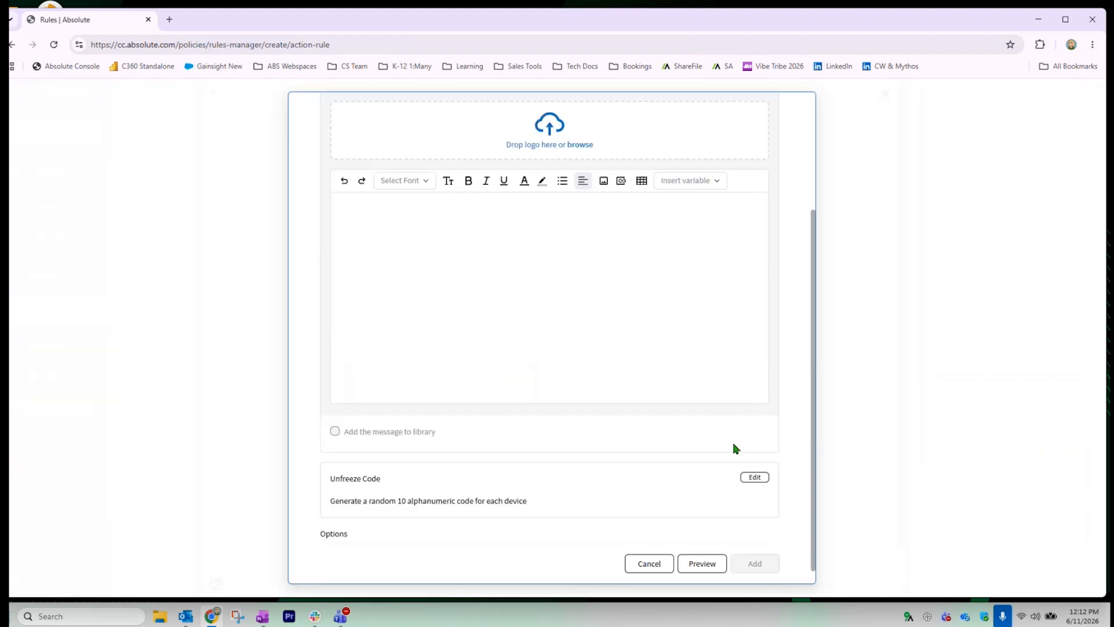
{"action": "scroll", "coordinate": [510, 302], "scroll_direction": "up", "scroll_amount": 3}
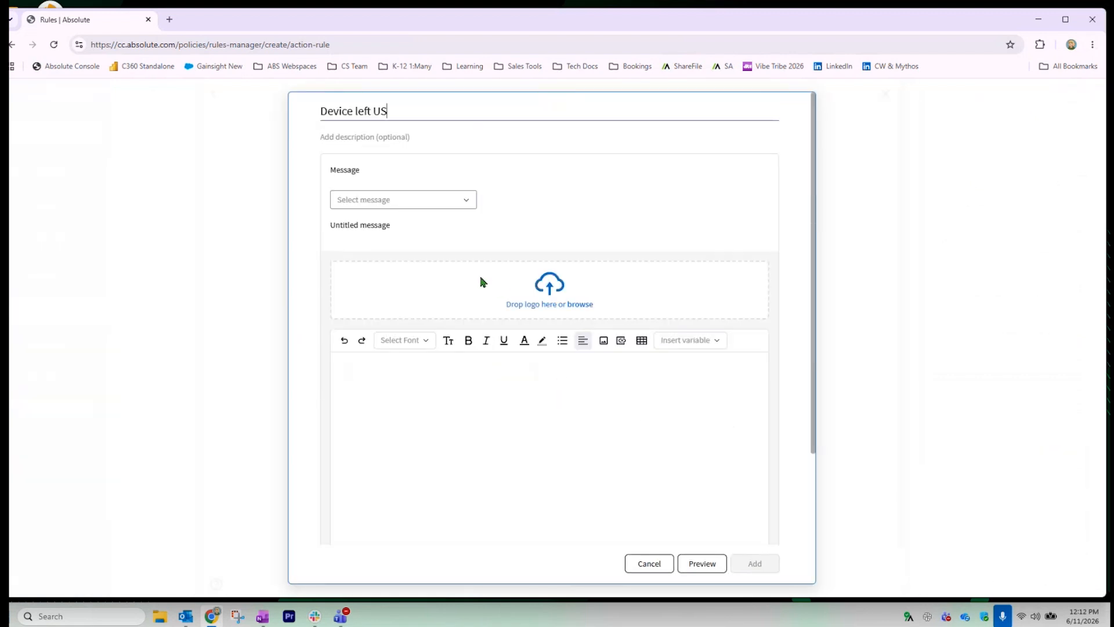
{"action": "left_click", "coordinate": [433, 203]}
{"action": "scroll", "coordinate": [425, 286], "scroll_direction": "down", "scroll_amount": 1}
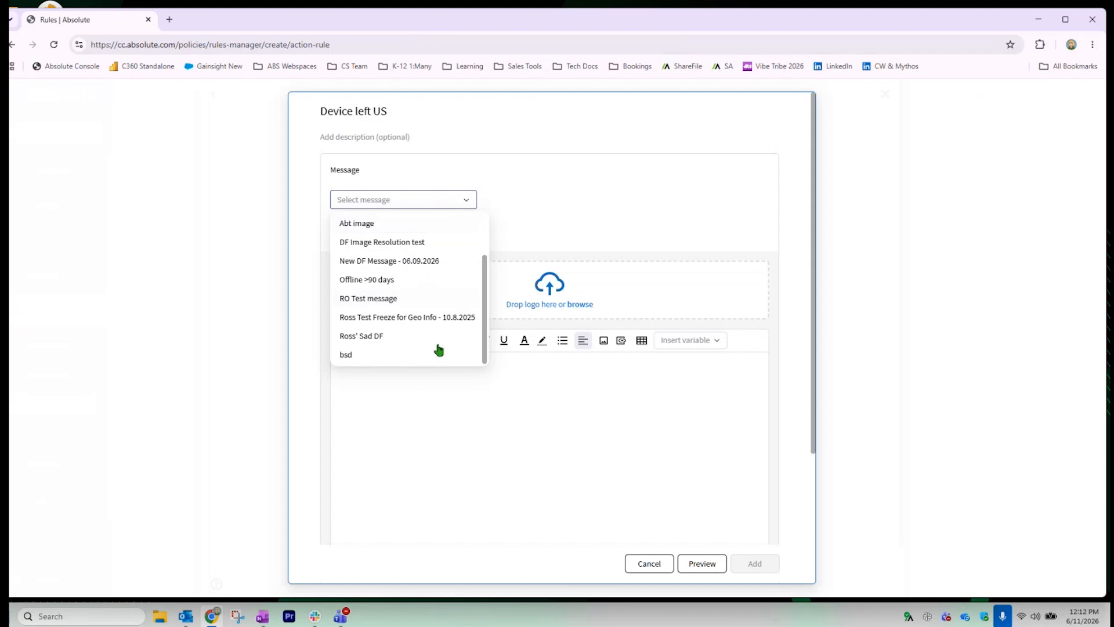
{"action": "left_click", "coordinate": [641, 203]}
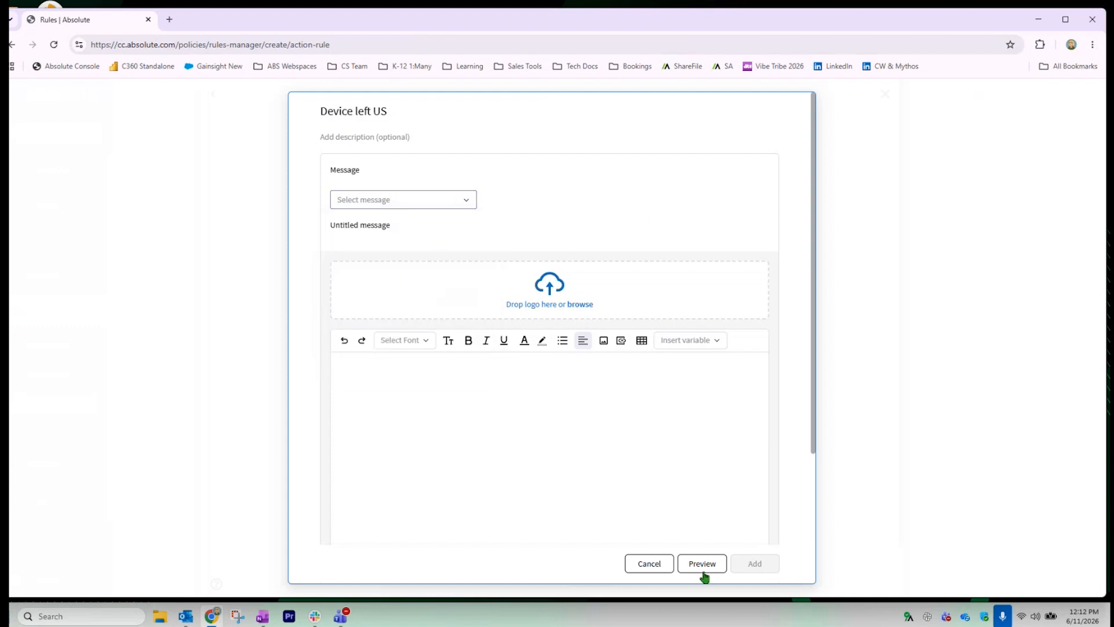
{"action": "left_click", "coordinate": [649, 564]}
{"action": "left_click", "coordinate": [395, 450]}
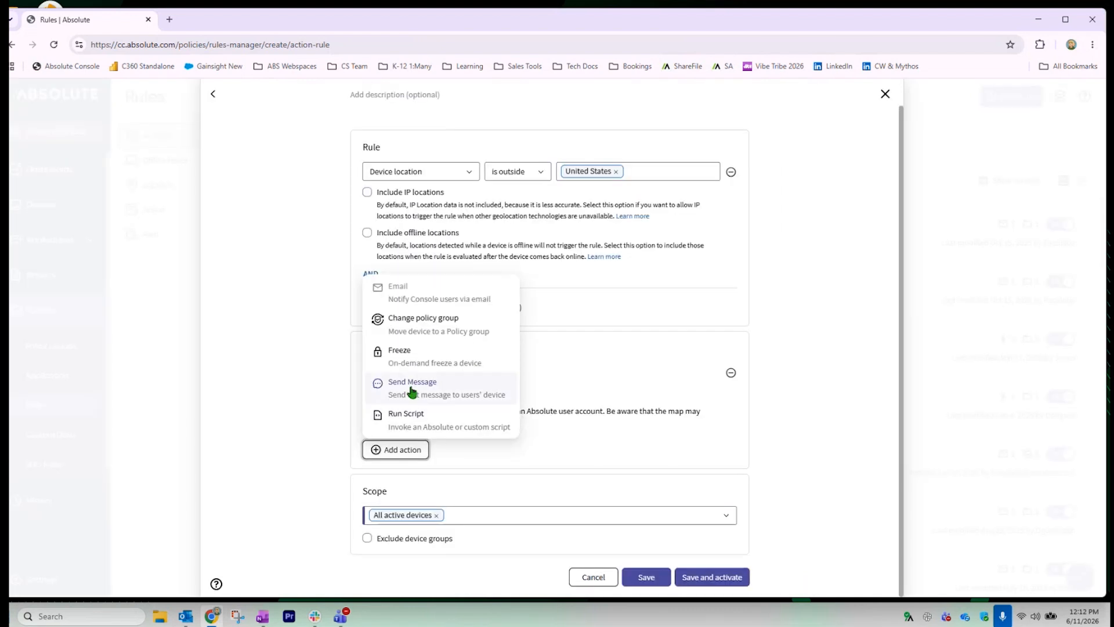
Preview the Device Geofence Alert message and its reason-field Required Input options
{"action": "left_click", "coordinate": [412, 387]}
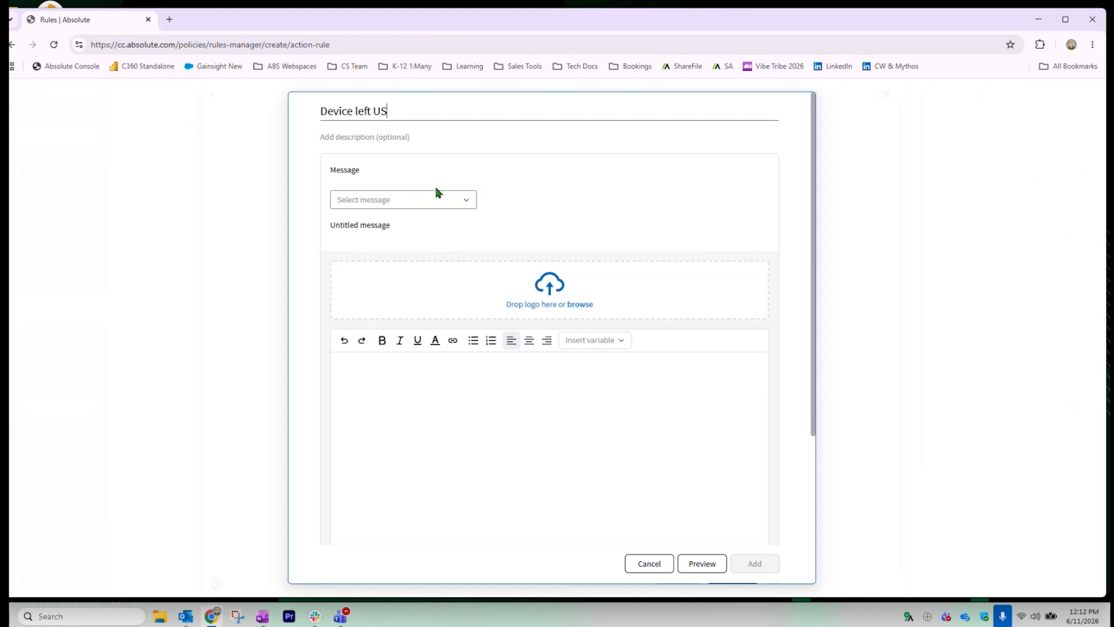
{"action": "left_click", "coordinate": [434, 199]}
{"action": "left_click", "coordinate": [399, 261]}
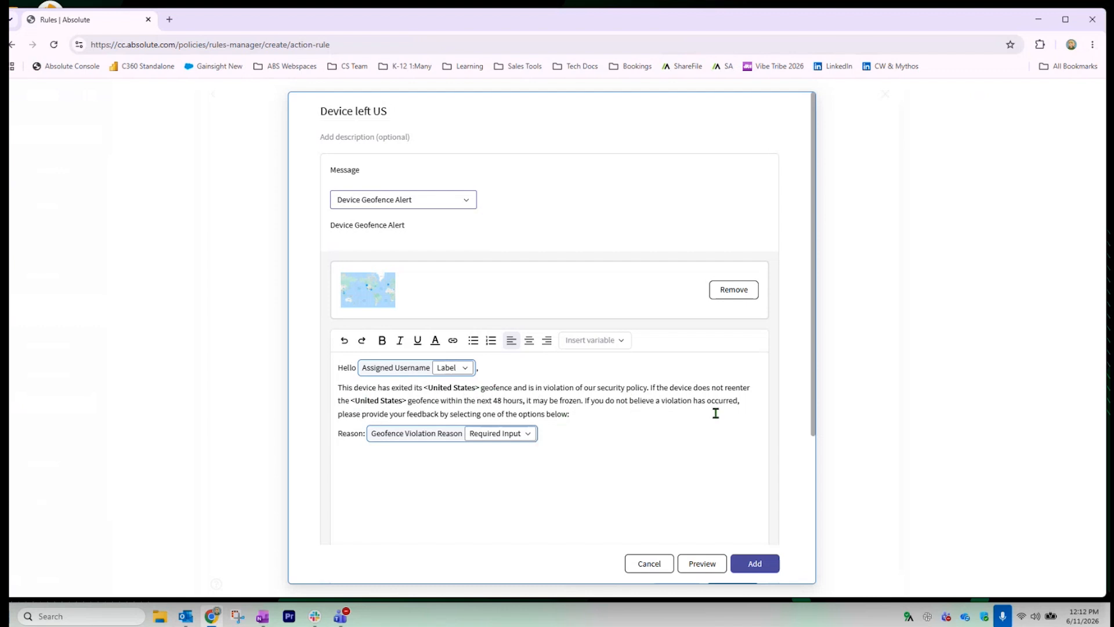
{"action": "left_click", "coordinate": [527, 434]}
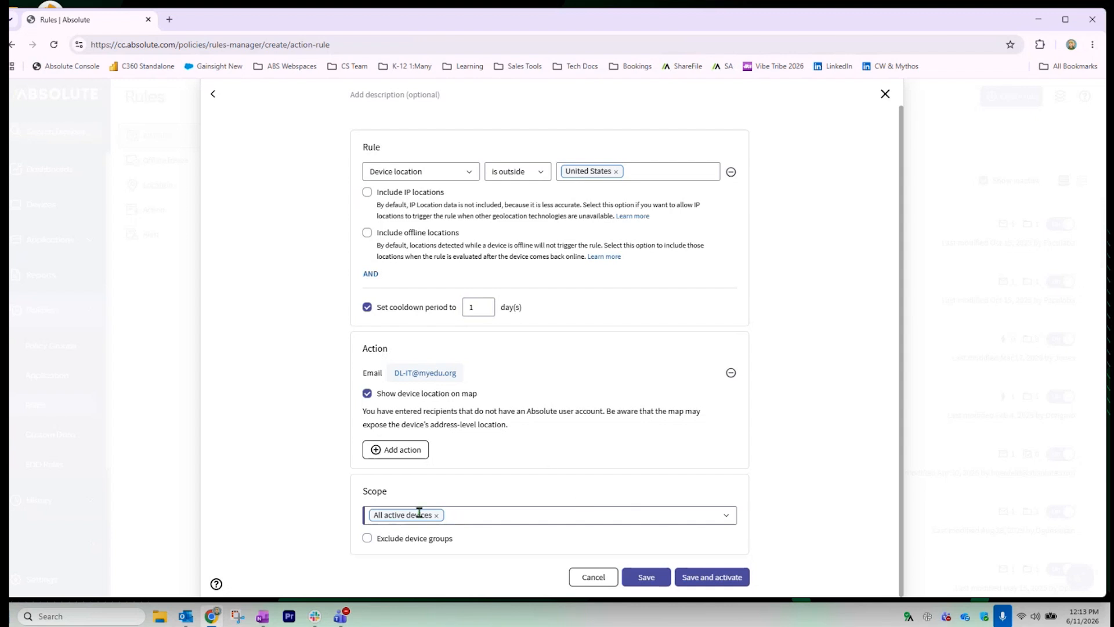
Exclude the Staff device group from the Device left US rule, then save and activate it
{"action": "left_click", "coordinate": [367, 538]}
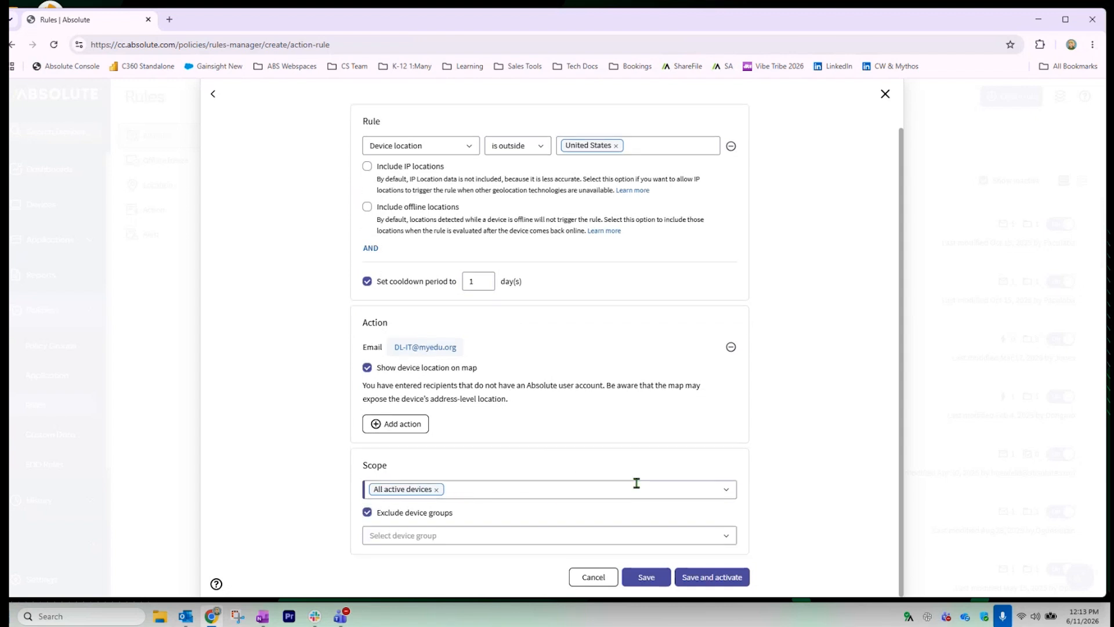
{"action": "left_click", "coordinate": [585, 533]}
{"action": "scroll", "coordinate": [600, 483], "scroll_direction": "down", "scroll_amount": 2}
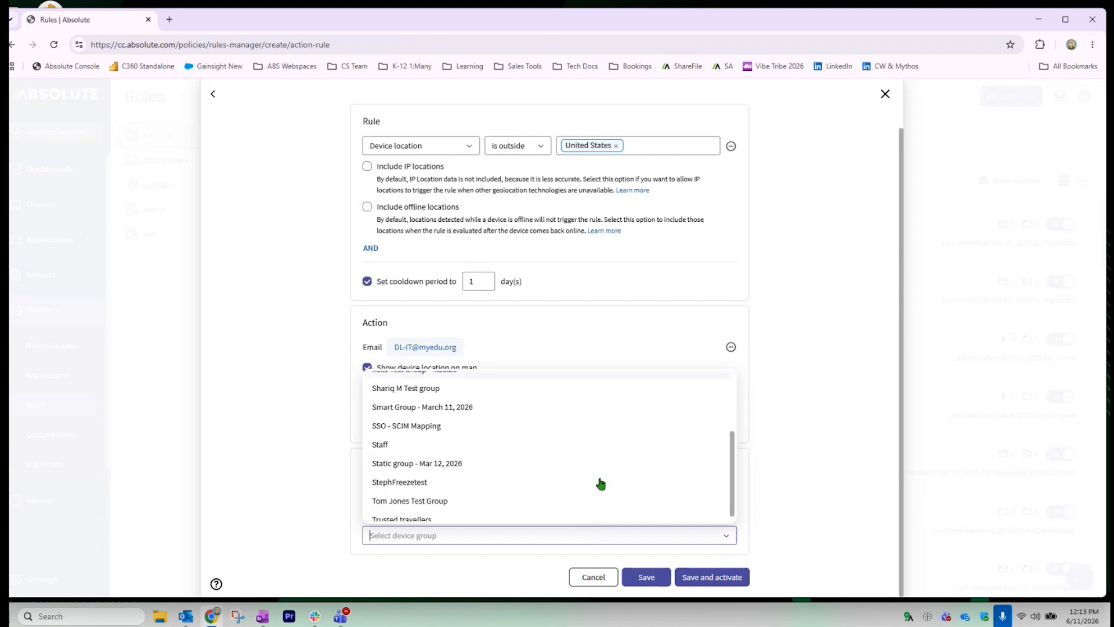
{"action": "left_click", "coordinate": [406, 440]}
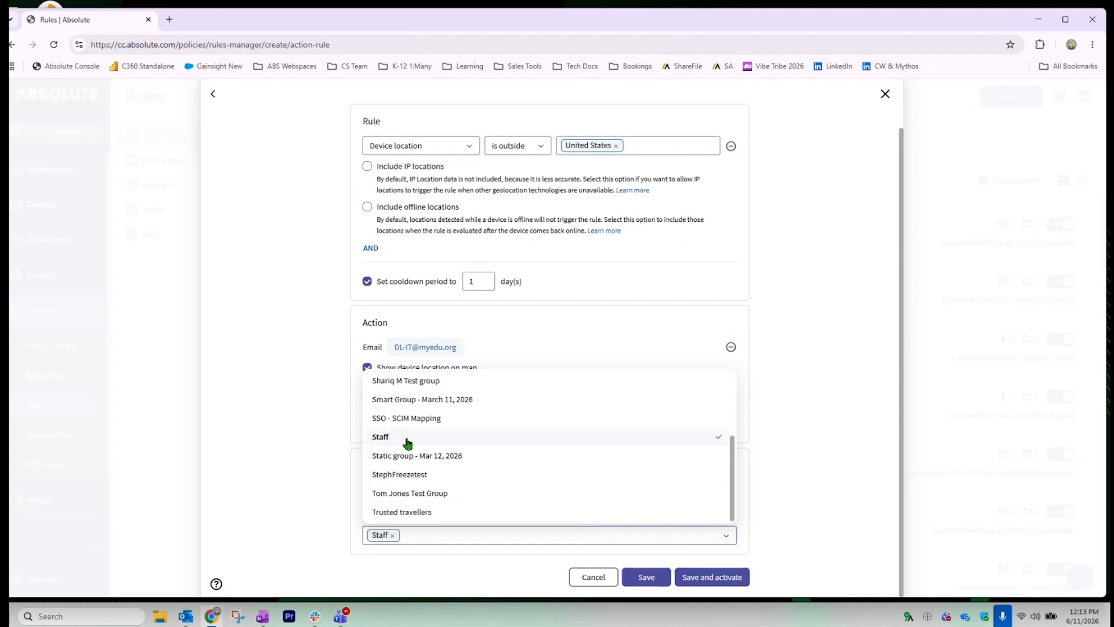
{"action": "left_click", "coordinate": [769, 504]}
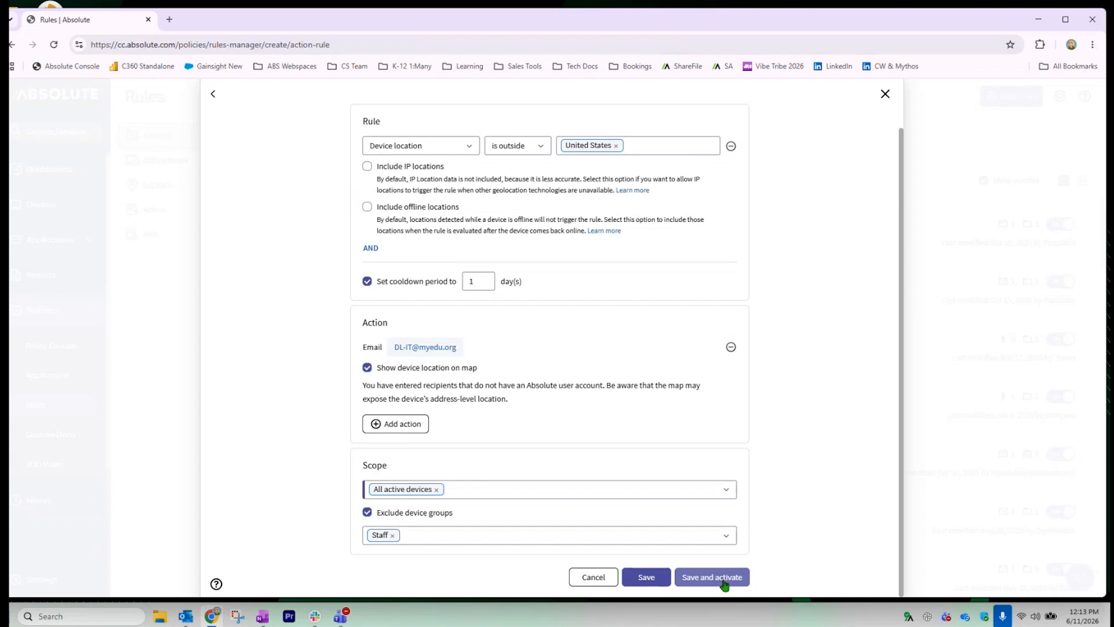
{"action": "scroll", "coordinate": [807, 490], "scroll_direction": "up", "scroll_amount": 2}
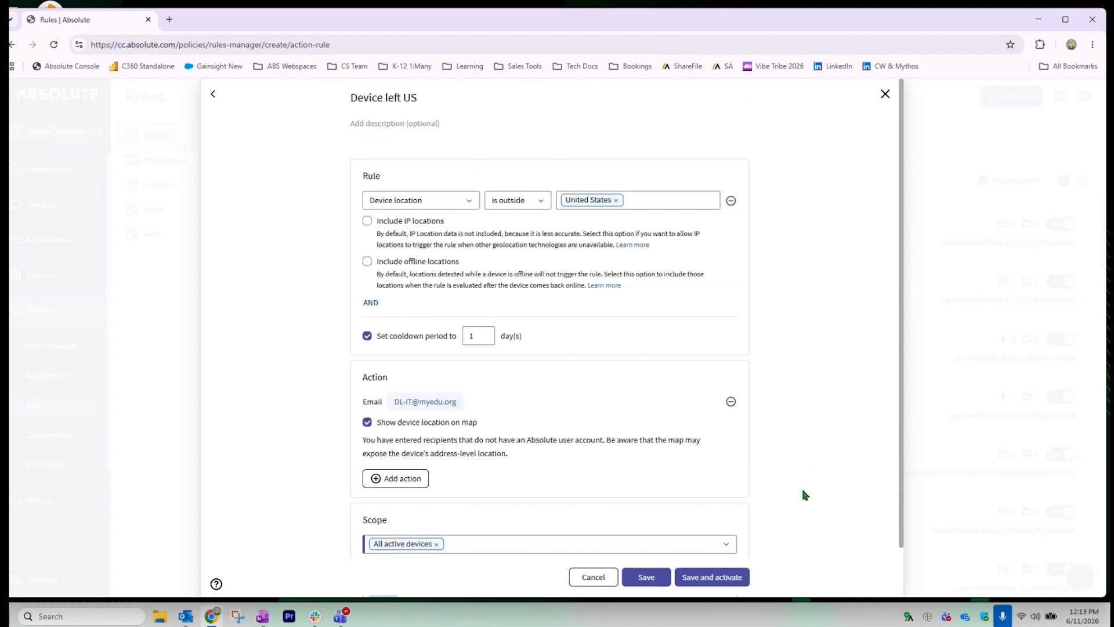
{"action": "left_click", "coordinate": [1012, 95]}
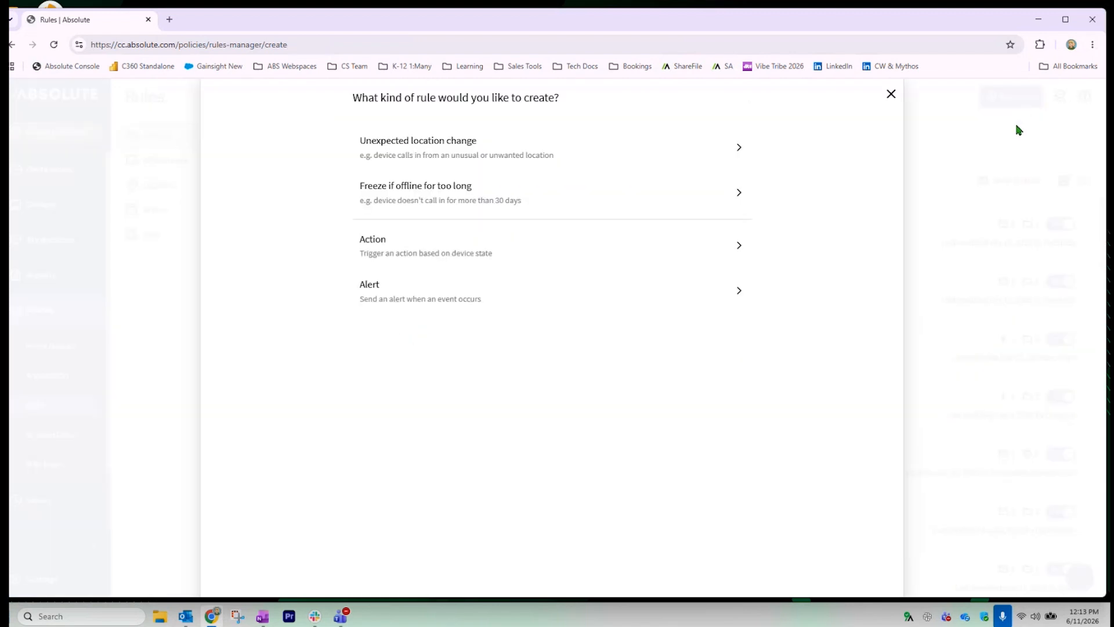
Start a new alert rule and search its trigger events for 'app'
{"action": "left_click", "coordinate": [528, 298]}
{"action": "left_click", "coordinate": [425, 199]}
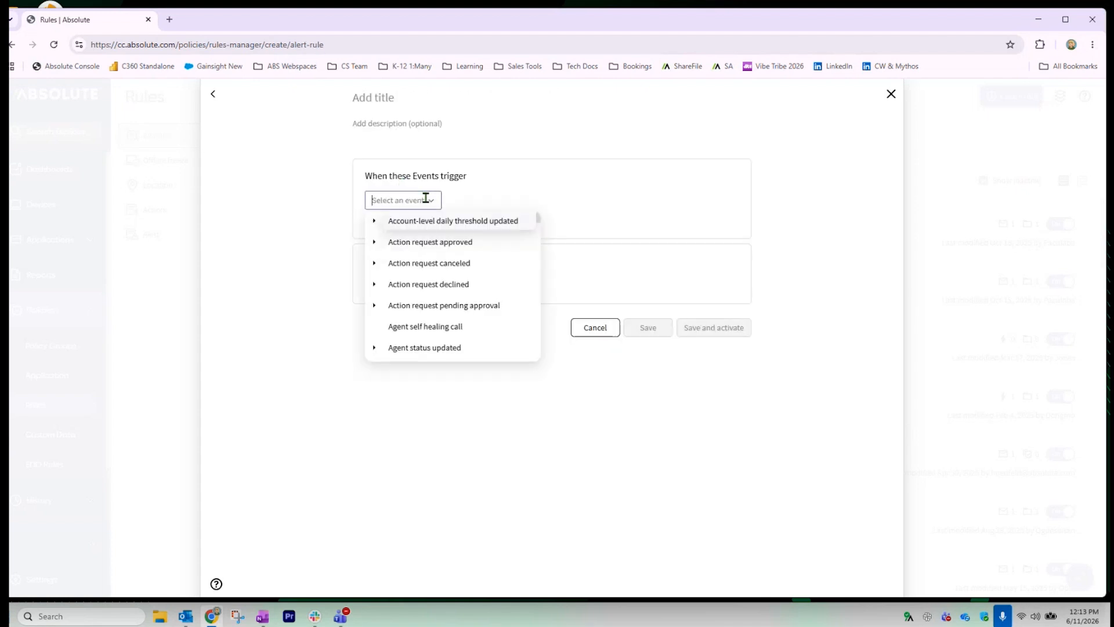
{"action": "type", "text": "app"}
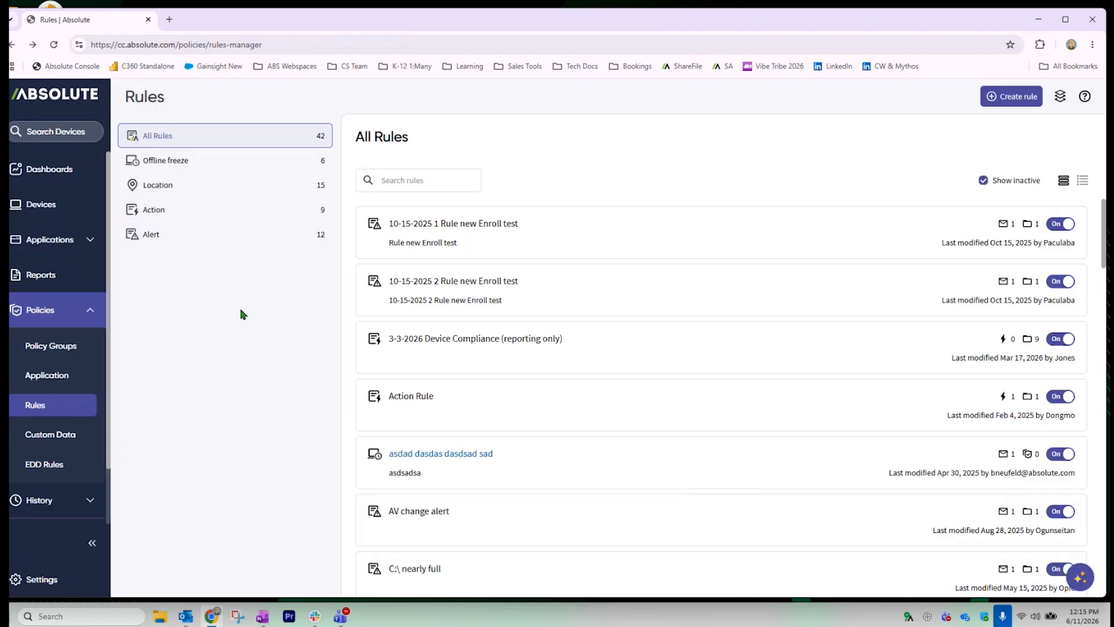
Filter to Action rules and check Action Rule's details and date-range choices, leaving them unchanged
{"action": "left_click", "coordinate": [206, 219]}
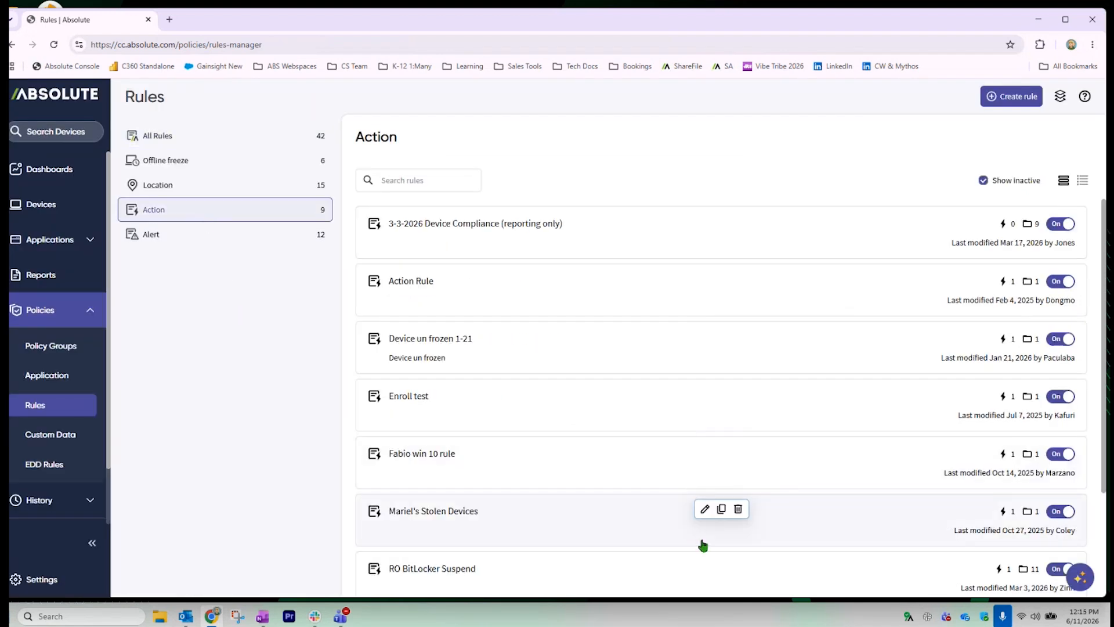
{"action": "left_click", "coordinate": [689, 283]}
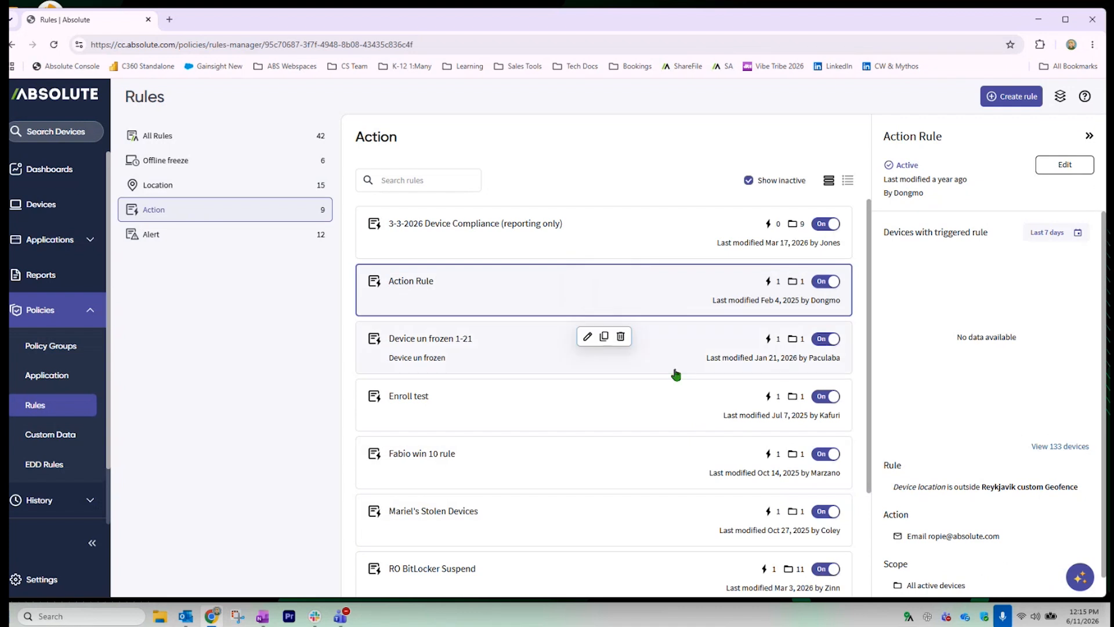
{"action": "left_click", "coordinate": [1040, 236]}
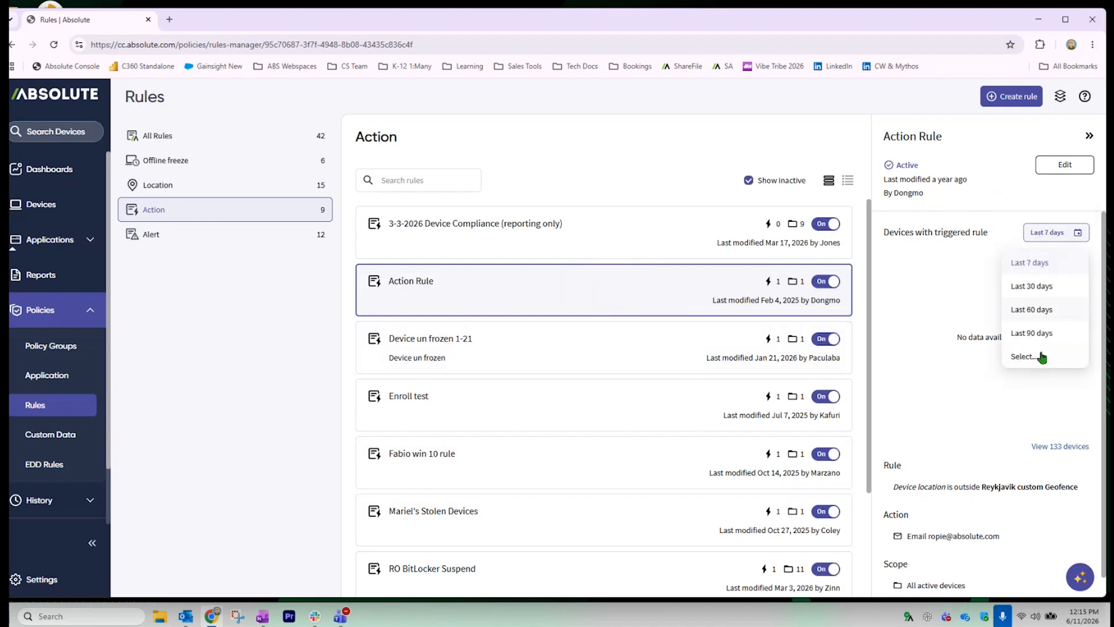
{"action": "left_click", "coordinate": [1068, 452]}
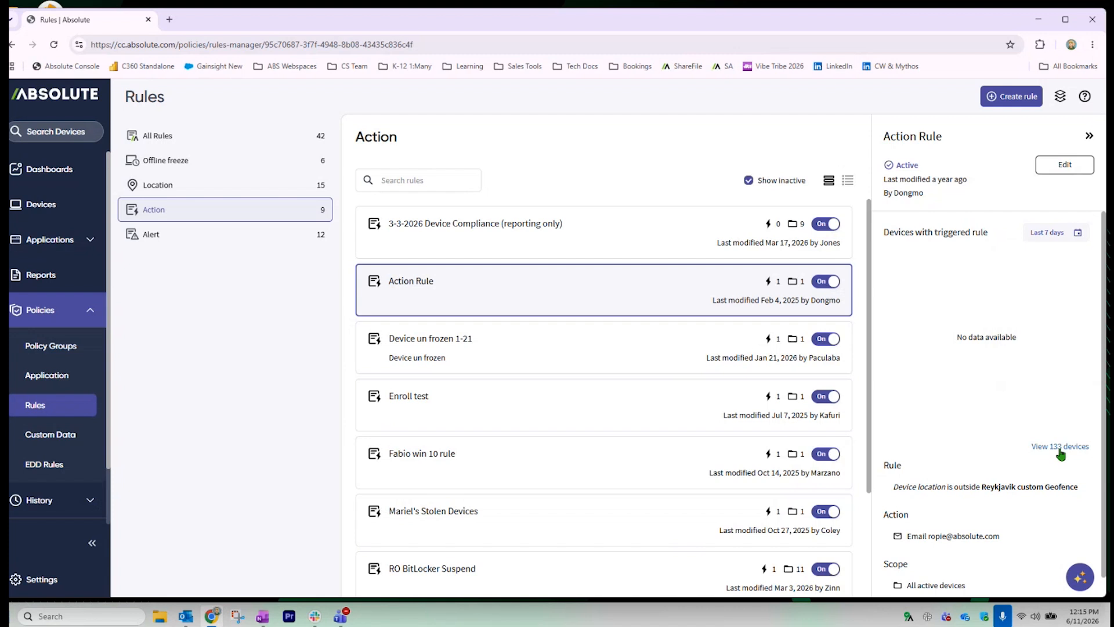
View the 133 devices triggered by Action Rule, then start a new action rule
{"action": "left_click", "coordinate": [1059, 447]}
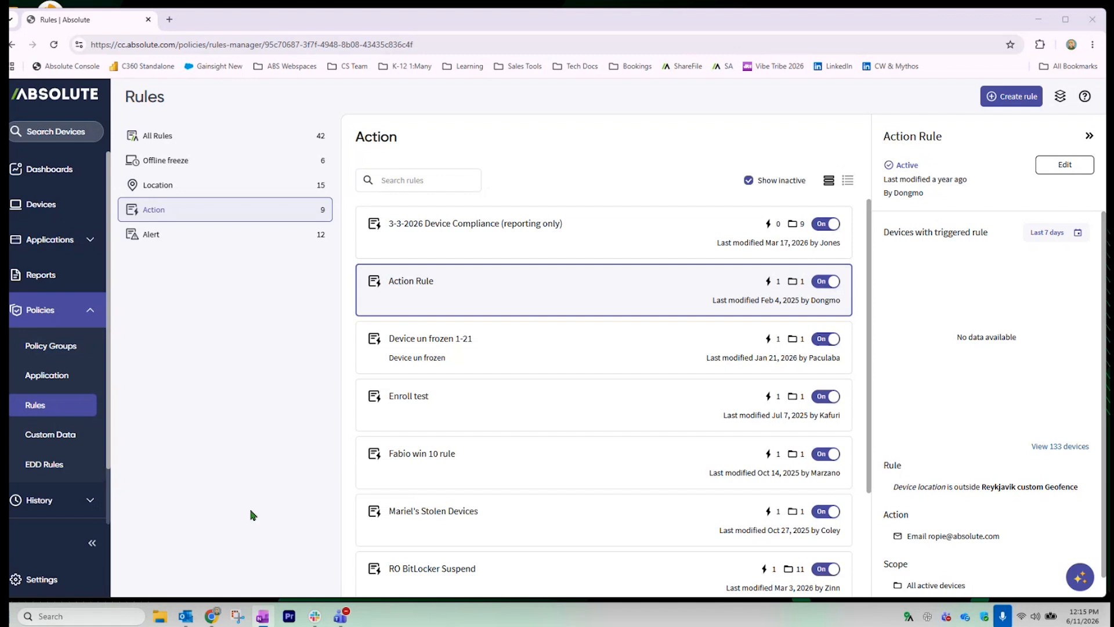
{"action": "left_click", "coordinate": [1000, 102]}
{"action": "left_click", "coordinate": [494, 293]}
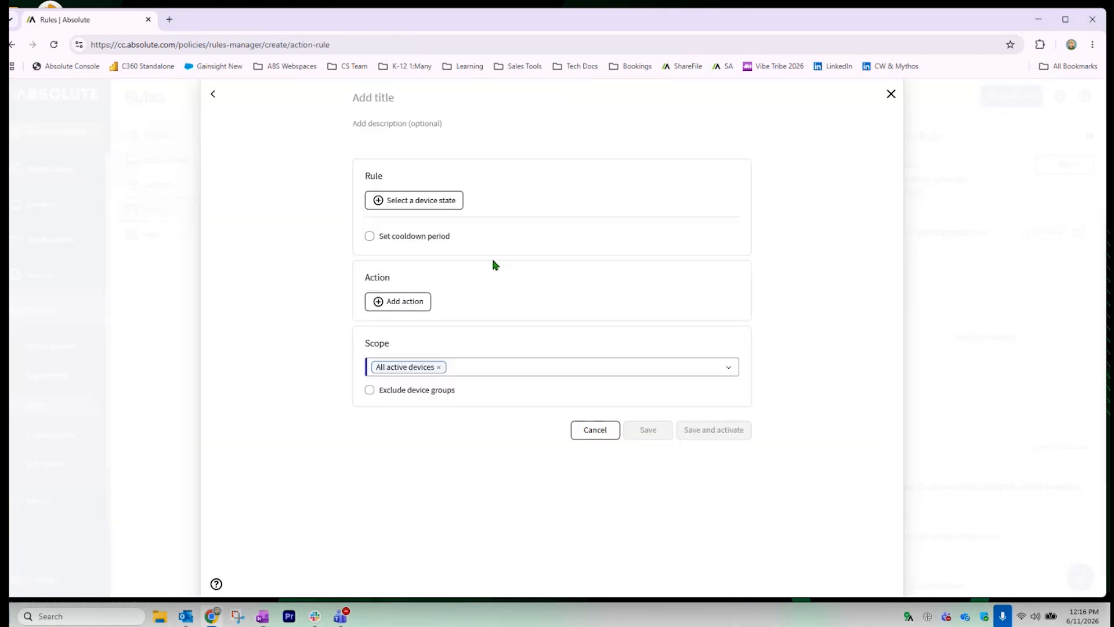
Cancel the new action rule, glance at the policy groups page, and return to rules
{"action": "left_click", "coordinate": [595, 430]}
{"action": "left_click", "coordinate": [50, 346]}
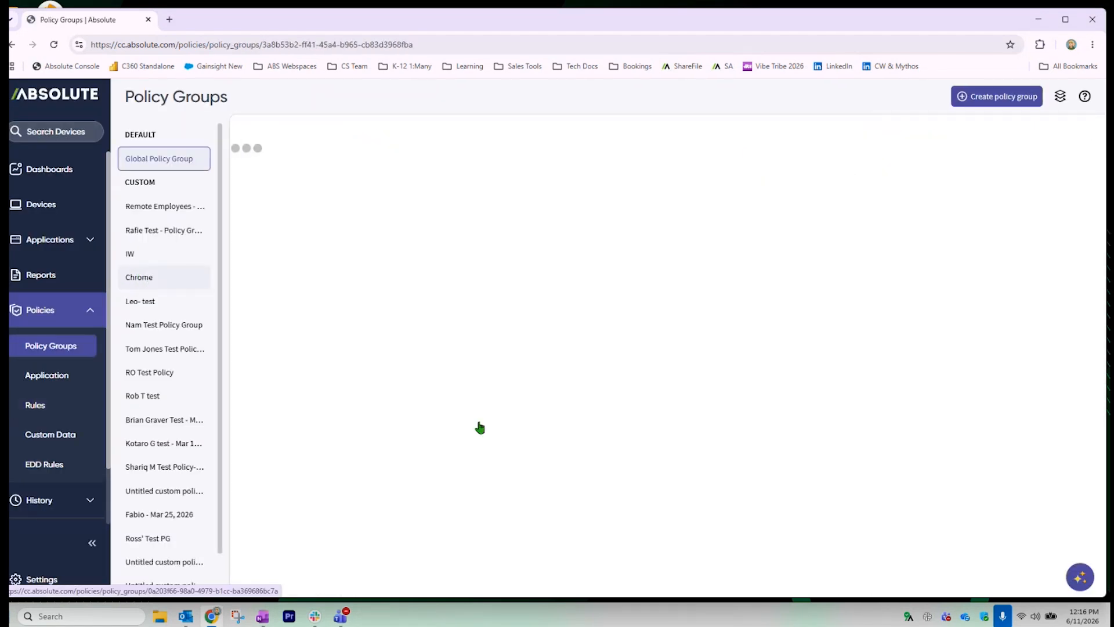
{"action": "left_click", "coordinate": [41, 408]}
Start a new action rule with the condition Platform type is Chrome
{"action": "left_click", "coordinate": [1007, 103]}
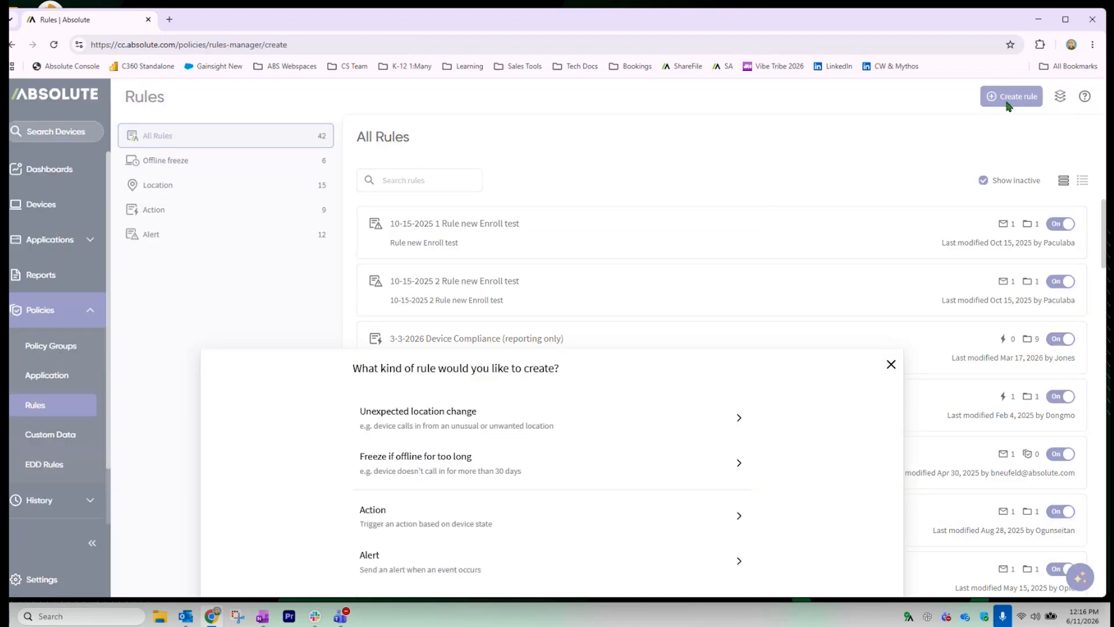
{"action": "left_click", "coordinate": [406, 515]}
{"action": "left_click", "coordinate": [424, 200]}
{"action": "scroll", "coordinate": [425, 290], "scroll_direction": "down", "scroll_amount": 5}
{"action": "left_click", "coordinate": [409, 304]}
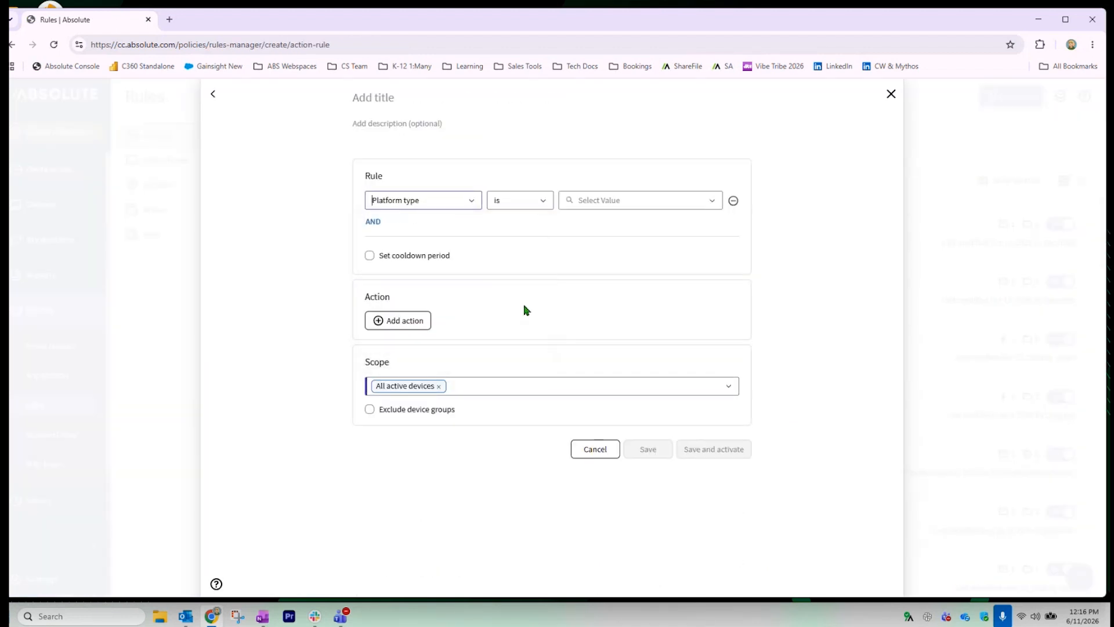
{"action": "left_click", "coordinate": [684, 200]}
{"action": "left_click", "coordinate": [696, 315]}
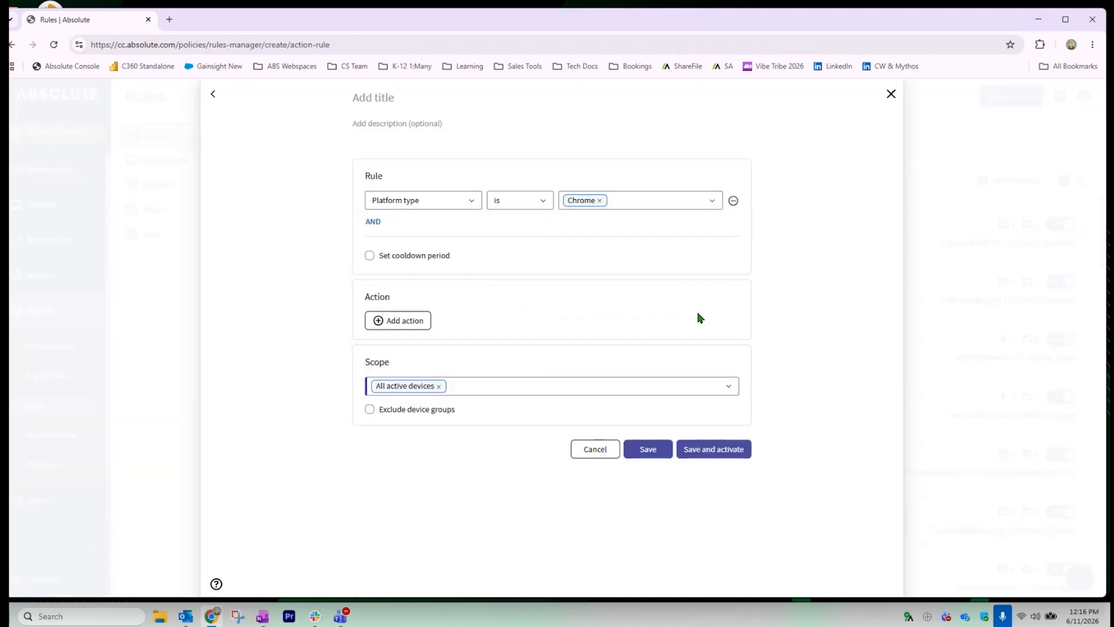
Add a Change policy group action that moves devices into the Chrome group
{"action": "left_click", "coordinate": [389, 323]}
{"action": "left_click", "coordinate": [433, 386]}
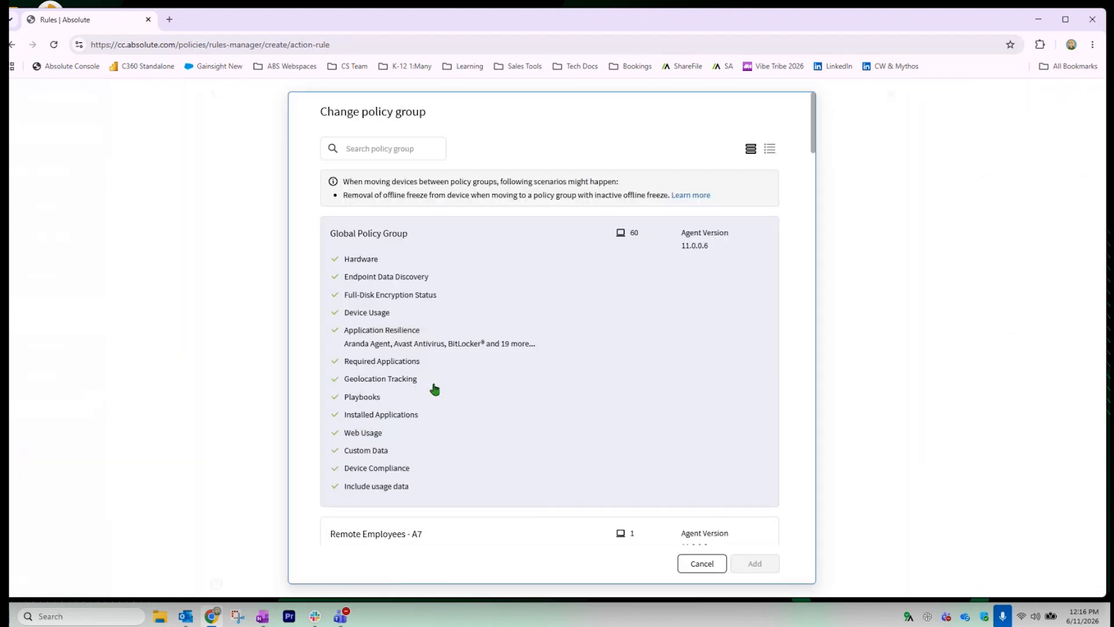
{"action": "scroll", "coordinate": [590, 396], "scroll_direction": "down", "scroll_amount": 9}
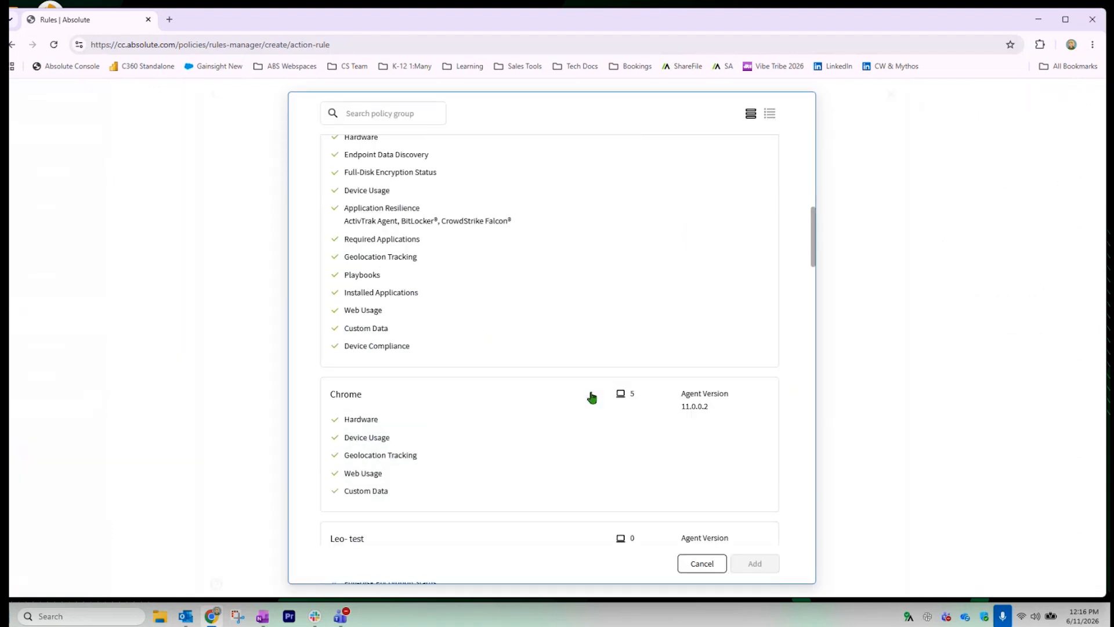
{"action": "left_click", "coordinate": [462, 345]}
{"action": "left_click", "coordinate": [756, 565]}
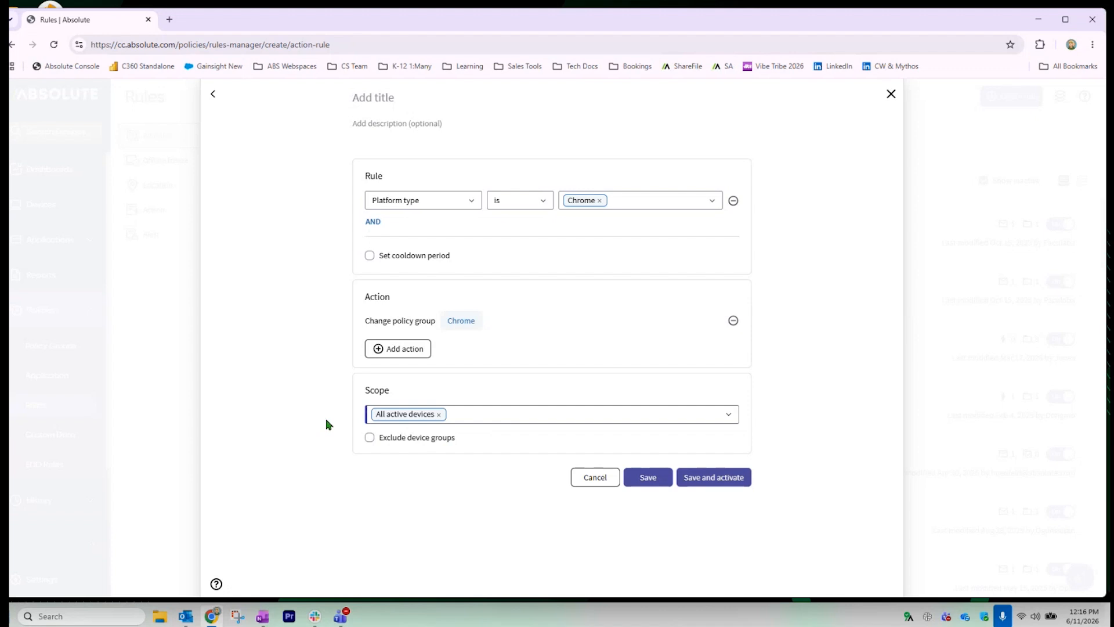
Review the condition field list unchanged, then discard the draft rule without saving
{"action": "left_click", "coordinate": [468, 200]}
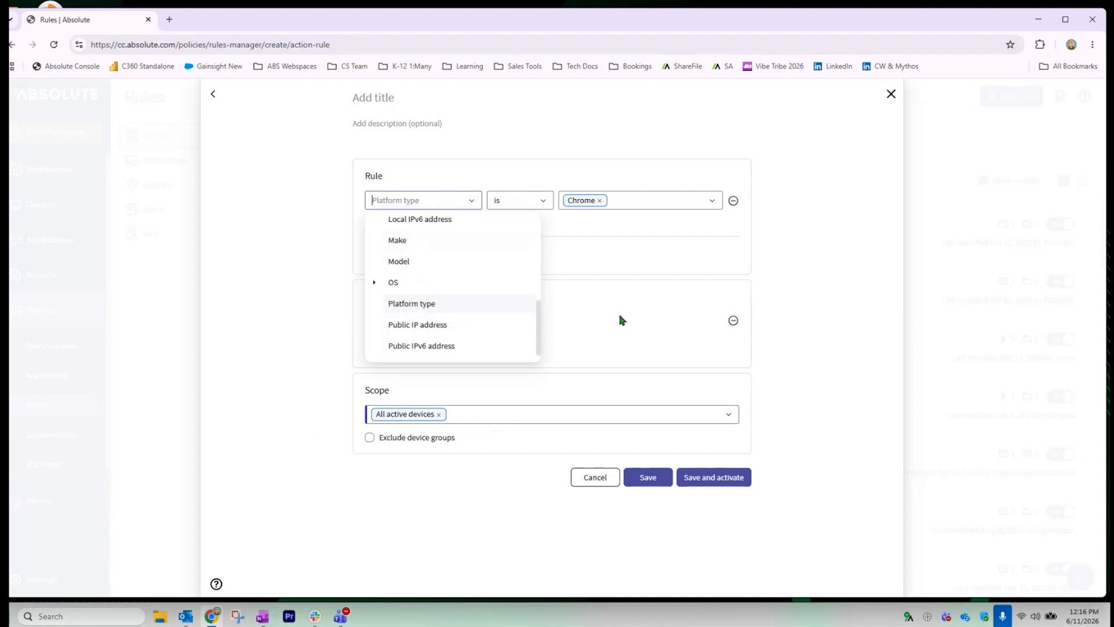
{"action": "left_click", "coordinate": [796, 279]}
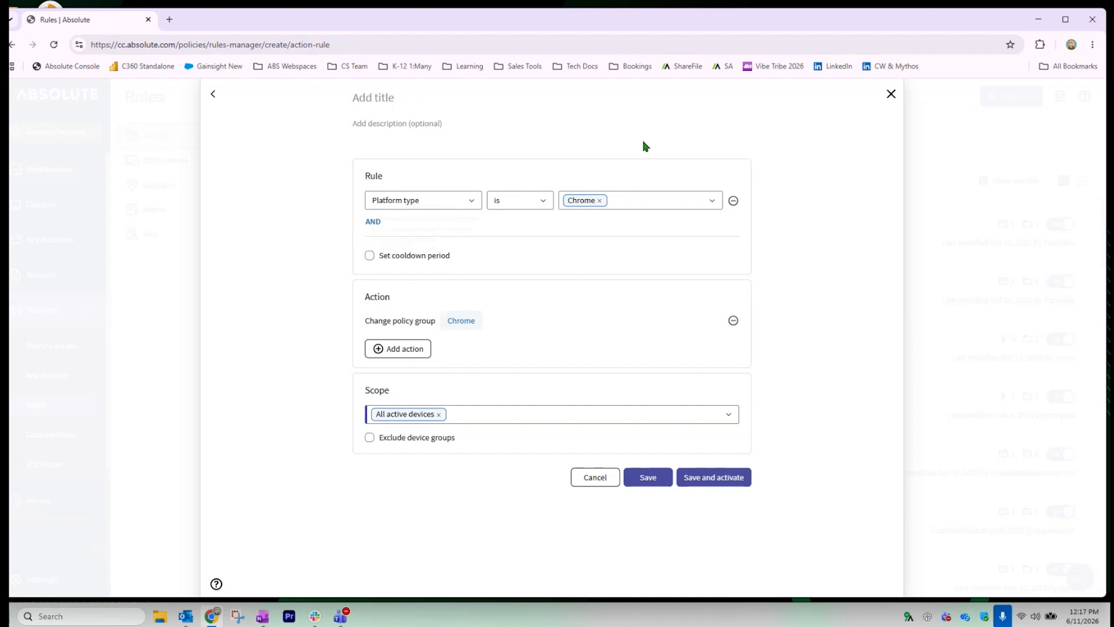
{"action": "left_click", "coordinate": [892, 94]}
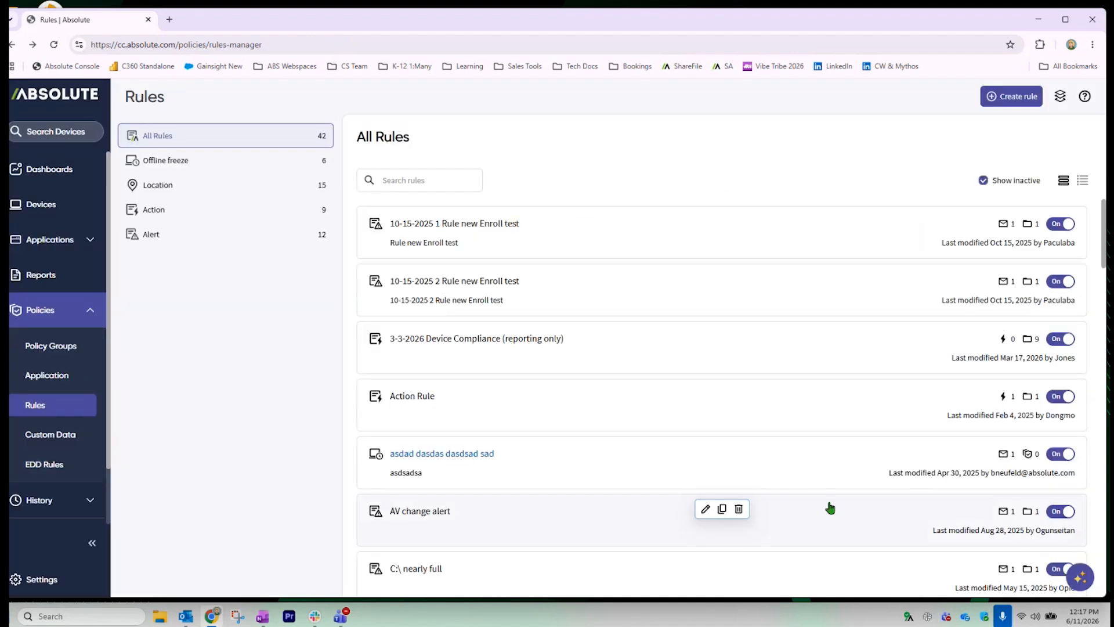